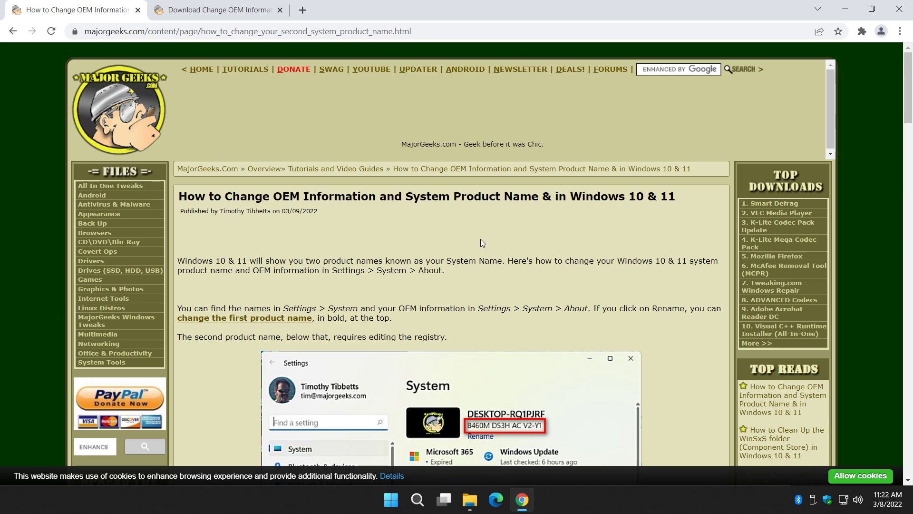
- Scroll up and down through the MajorGeeks OEM information article
scroll(405, 222, down, 4)
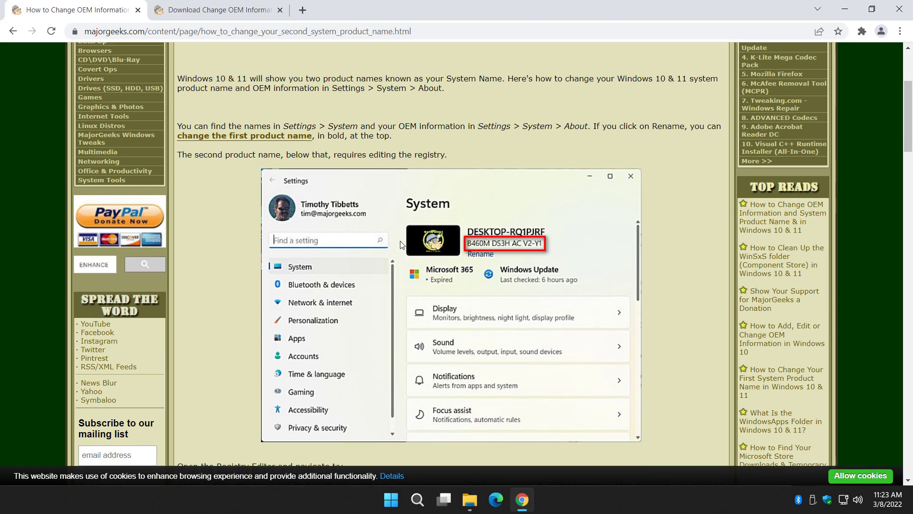
scroll(329, 236, down, 4)
scroll(330, 244, down, 7)
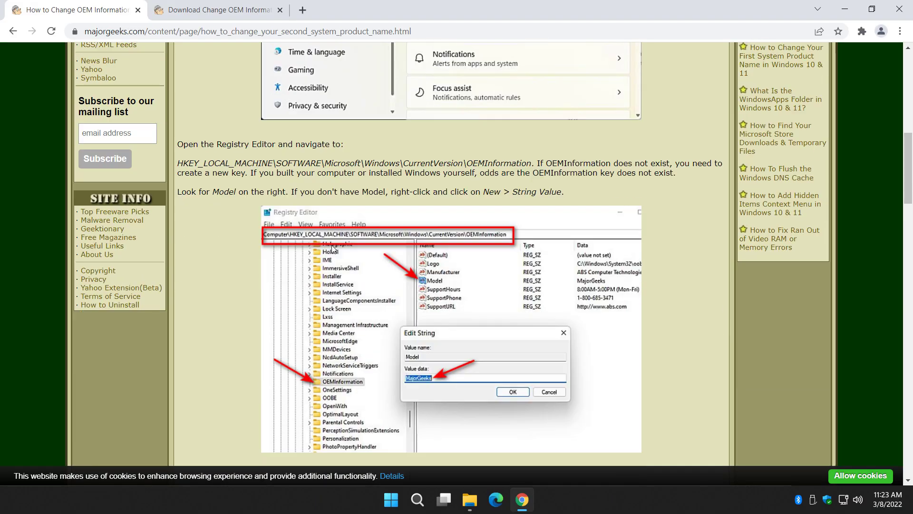
scroll(332, 248, down, 8)
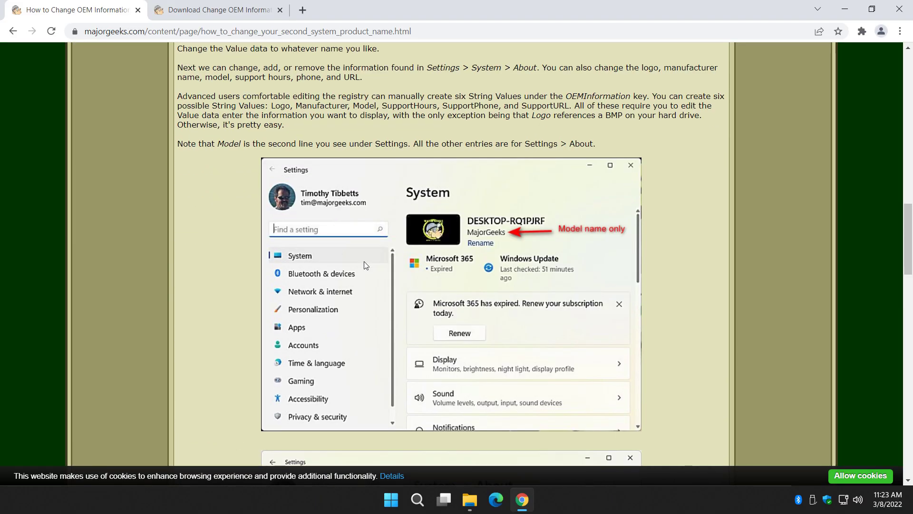
scroll(364, 265, down, 5)
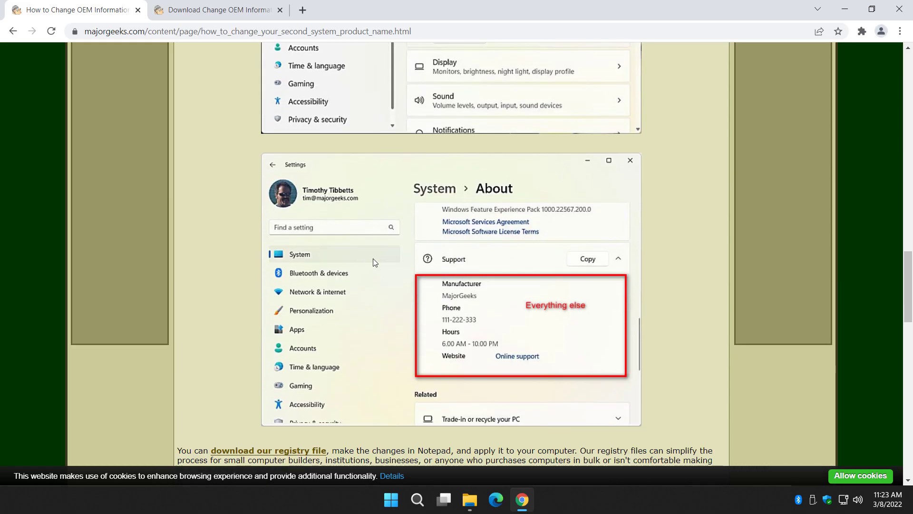
scroll(392, 251, up, 7)
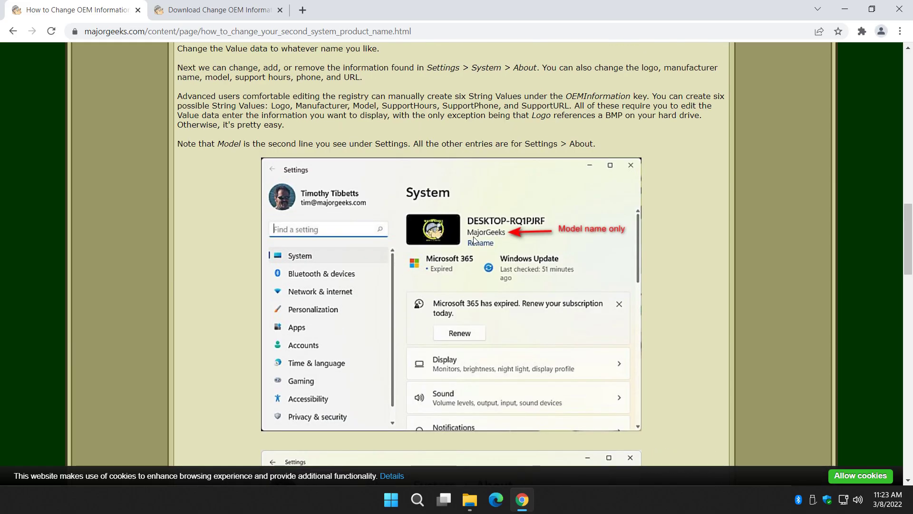
scroll(486, 321, down, 7)
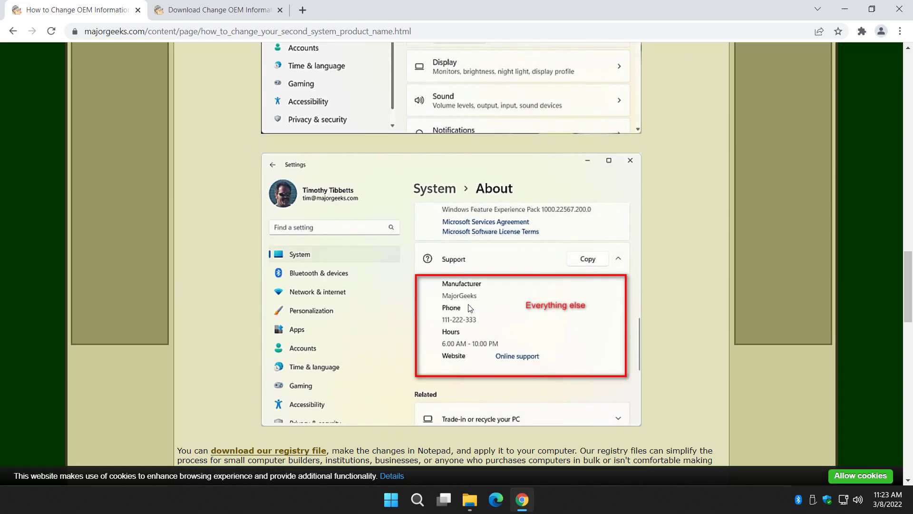
scroll(318, 247, up, 8)
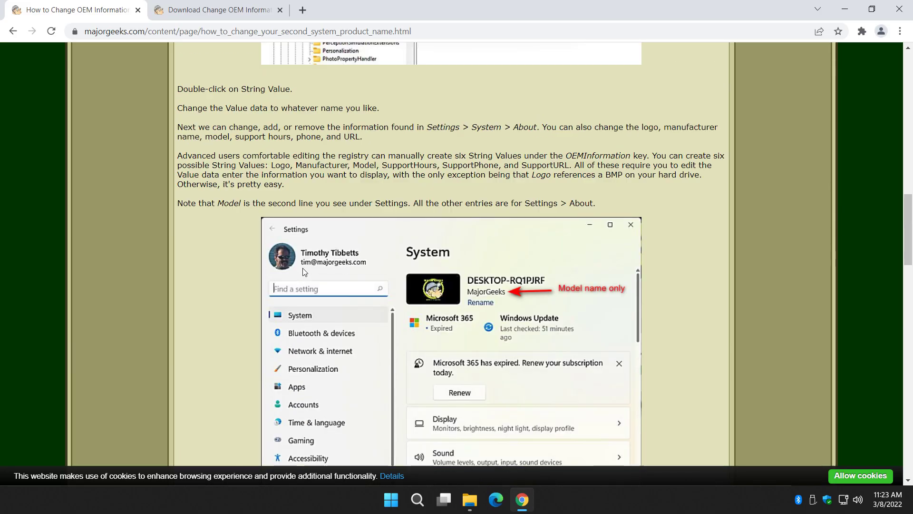
scroll(302, 272, up, 15)
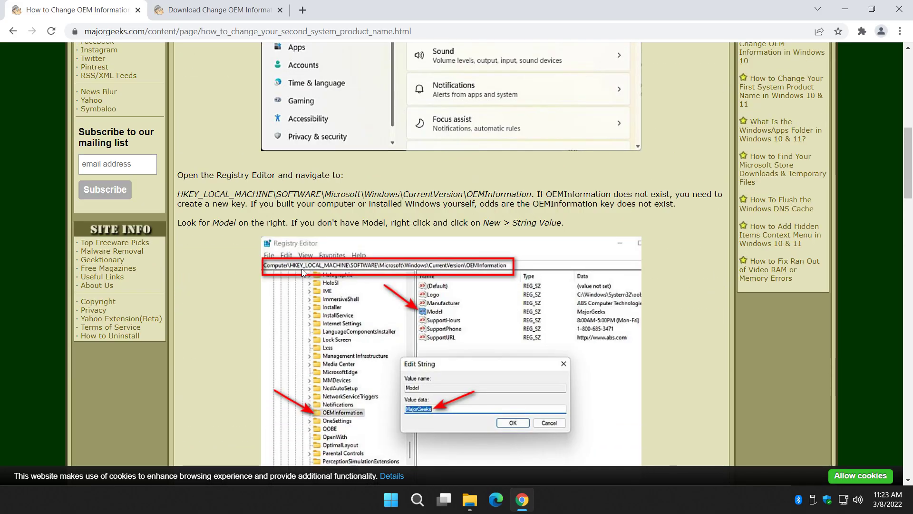
scroll(302, 269, up, 1)
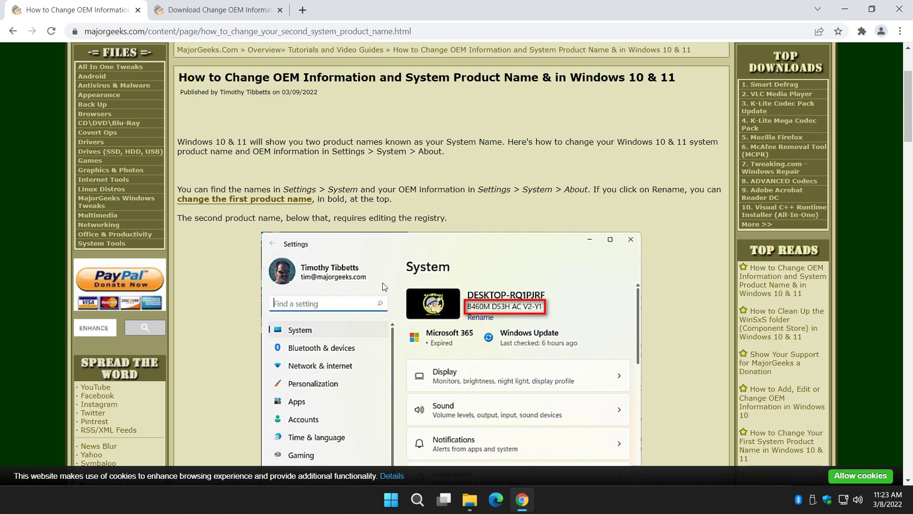
scroll(384, 286, down, 8)
scroll(399, 362, up, 12)
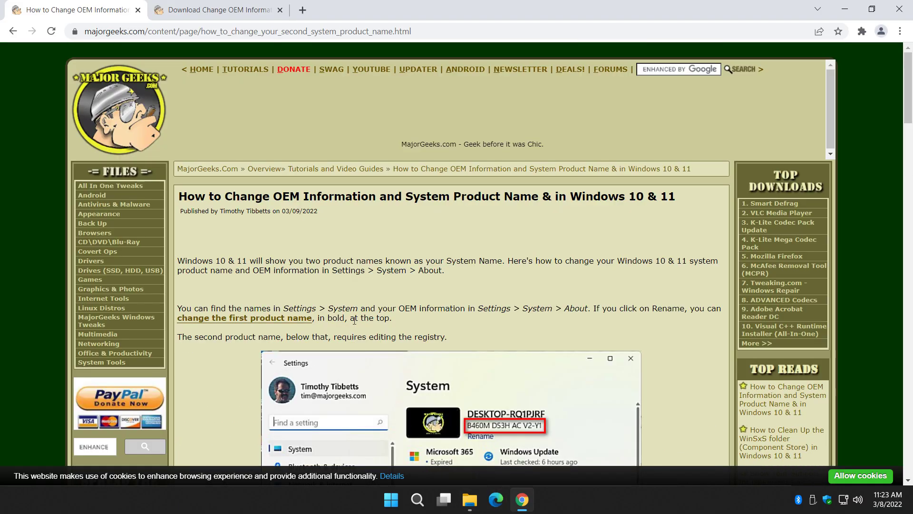
- Allow cookies on the MajorGeeks cookie consent bar
mouse_move(435, 488)
click(880, 470)
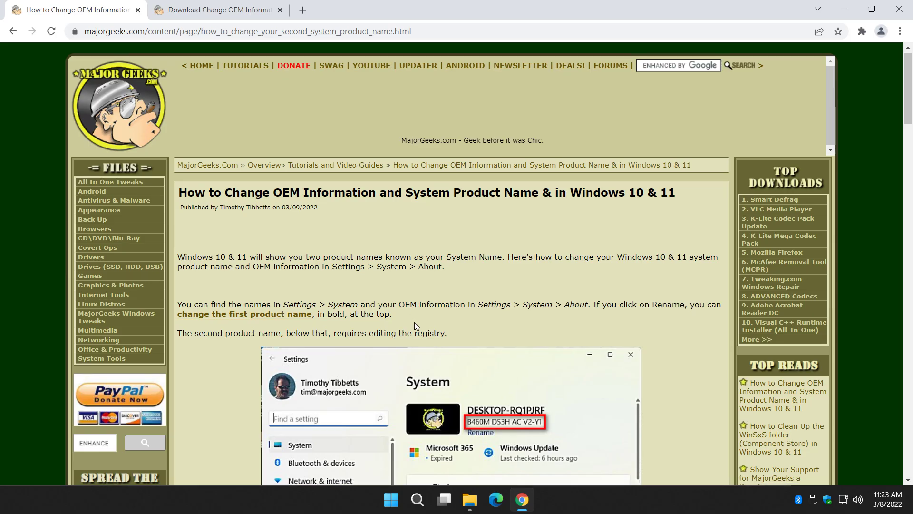
scroll(414, 322, down, 4)
- Open Settings from Start to see VMware7,1 listed under the PC name
click(393, 497)
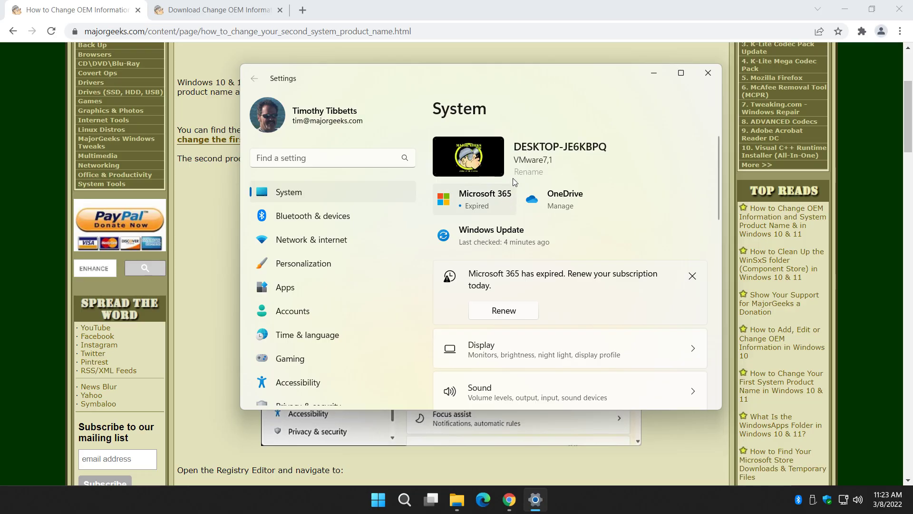
- Close Settings, scroll to the article's download link, and close the registry file download tab
click(707, 74)
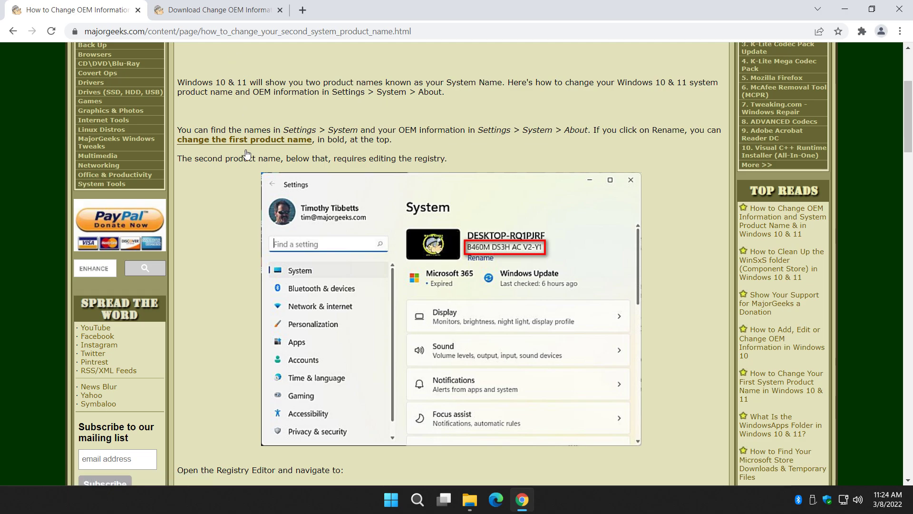
scroll(245, 205, down, 7)
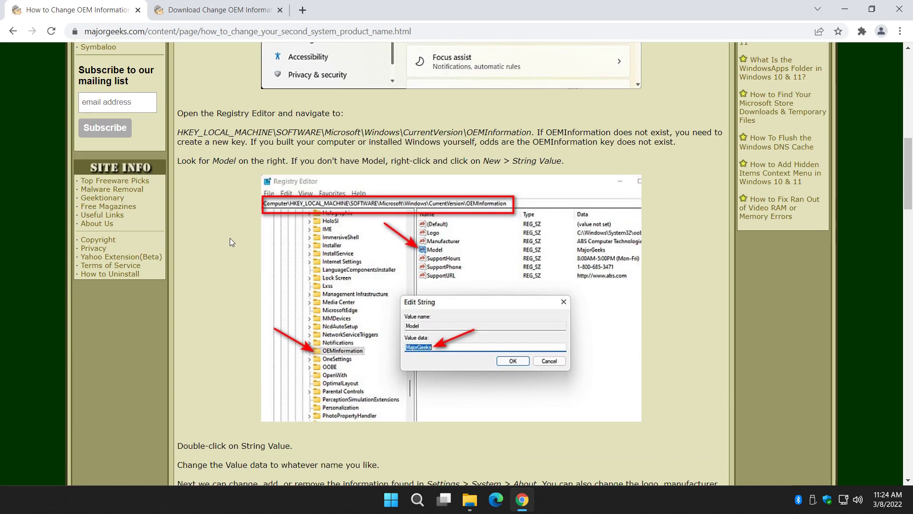
scroll(230, 238, down, 6)
scroll(230, 238, down, 7)
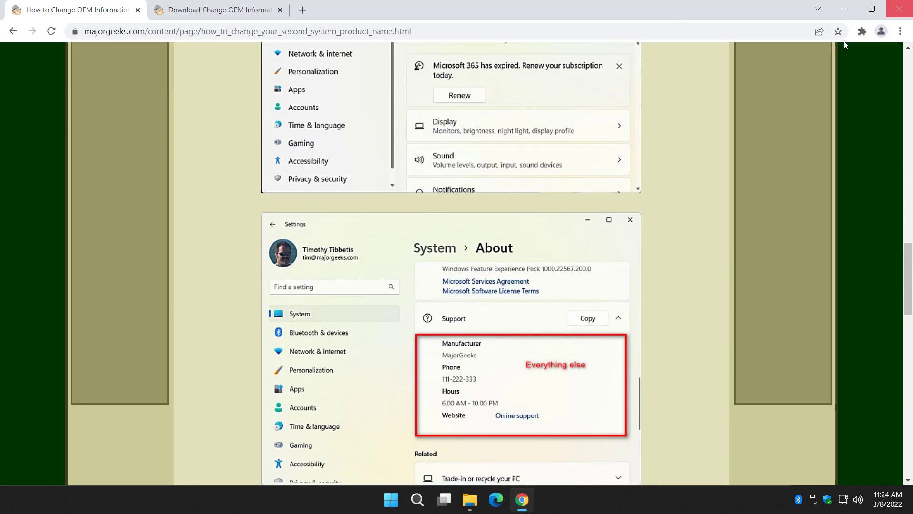
scroll(240, 228, down, 6)
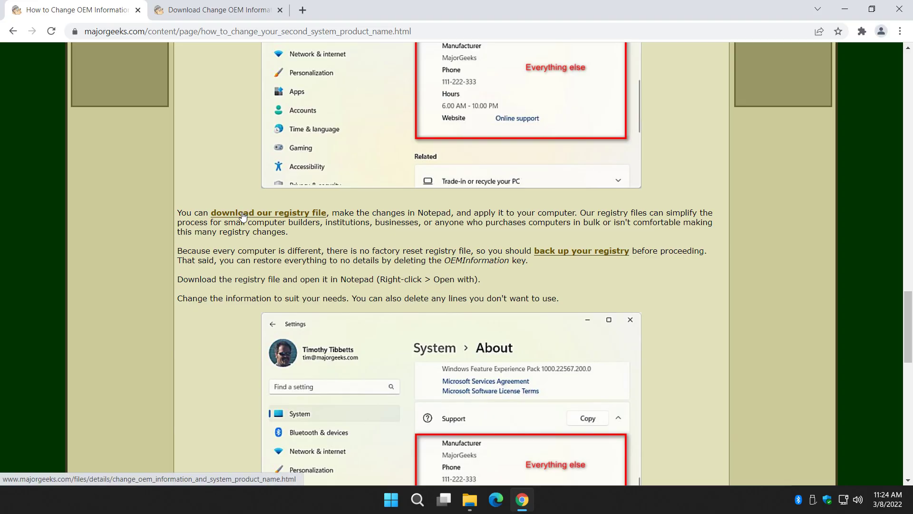
click(244, 213)
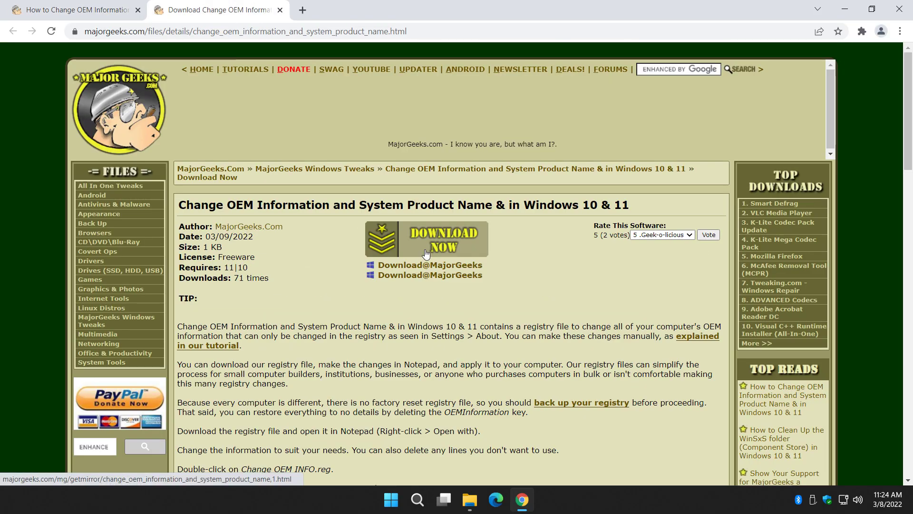
key(ctrl+w)
- Open the extracted Change OEM INFO folder in Downloads
click(470, 499)
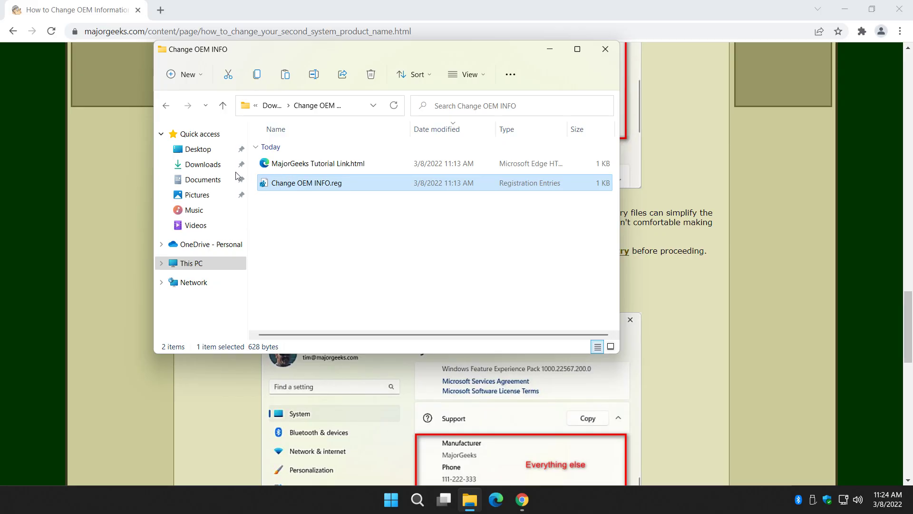
click(206, 165)
click(291, 164)
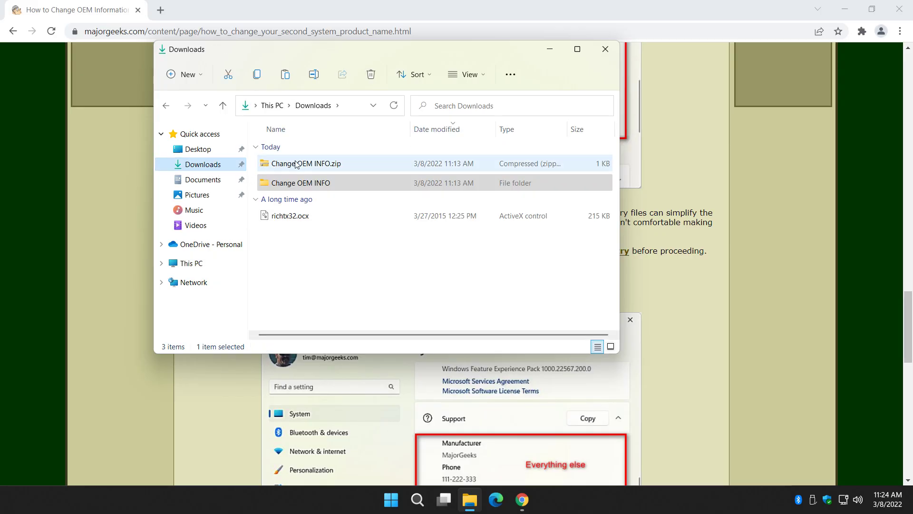
click(290, 183)
double_click(290, 182)
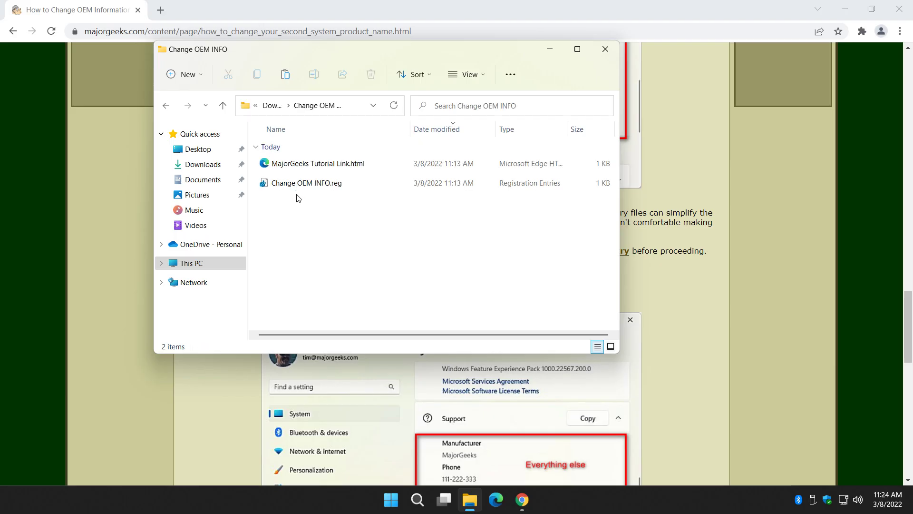
- Open Change OEM INFO.reg in Notepad just once via Choose another app
right_click(292, 184)
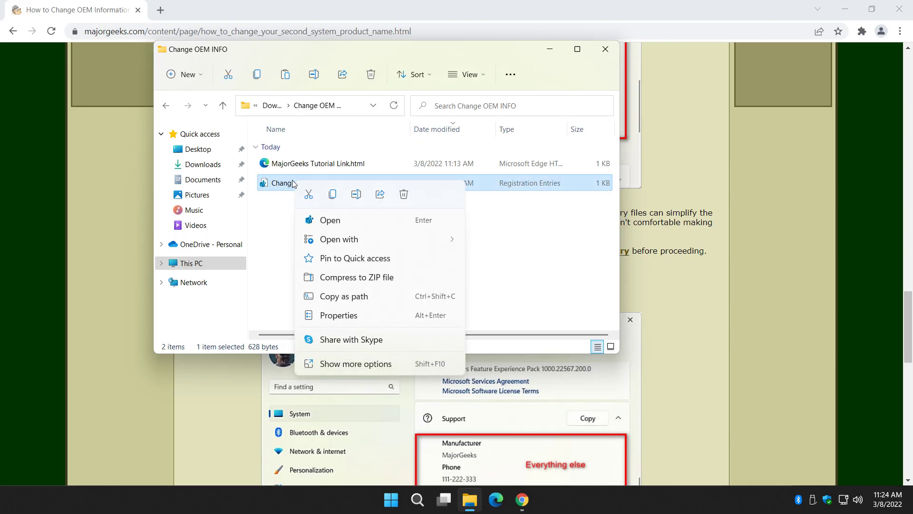
mouse_move(334, 239)
click(511, 280)
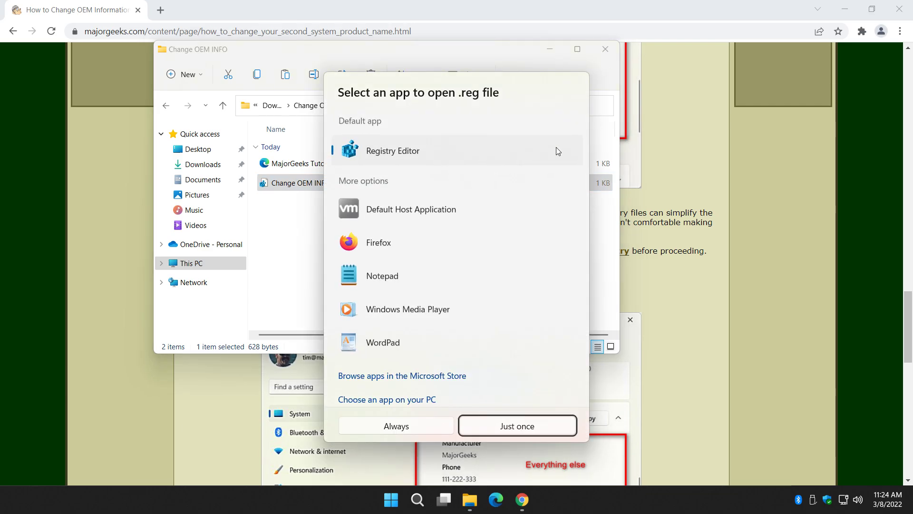
click(401, 272)
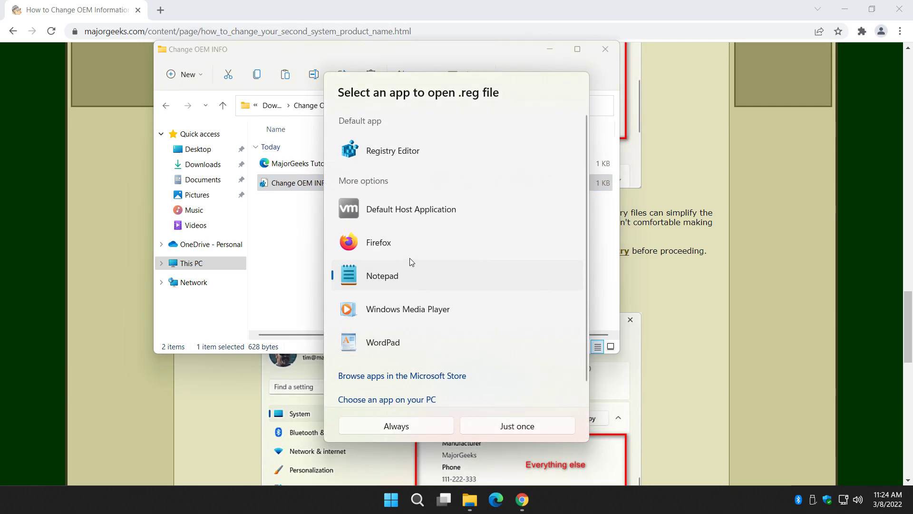
click(500, 426)
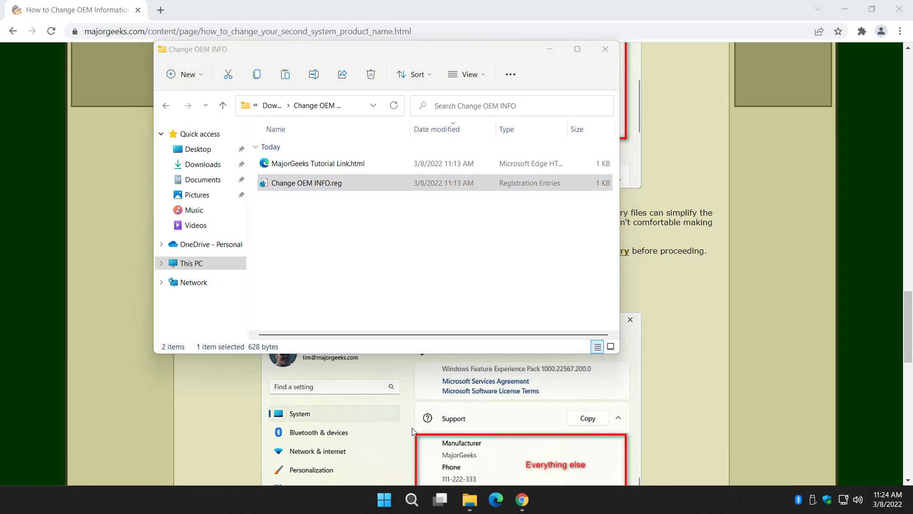
- Check the Logo line's YOUR path in Change OEM INFO.reg against the tutorial
click(110, 283)
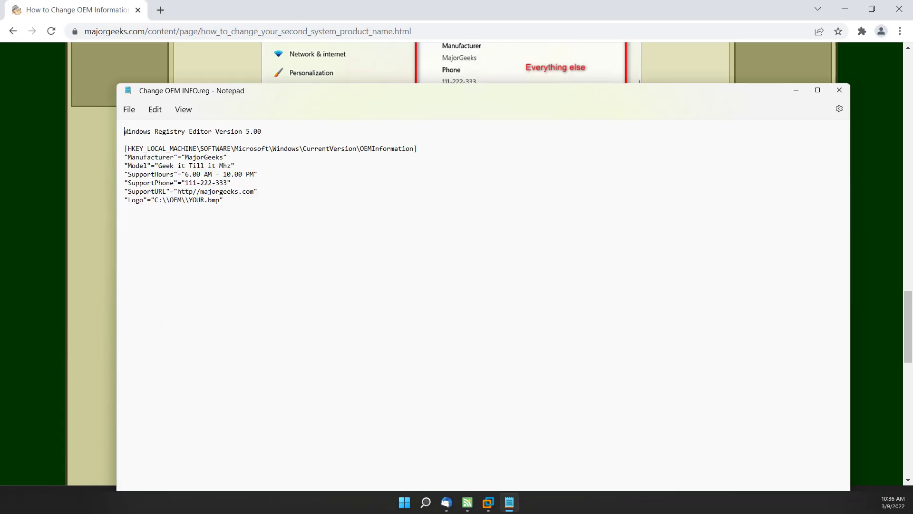
mouse_move(310, 92)
mouse_down()
mouse_move(338, 119)
mouse_move(324, 90)
mouse_up()
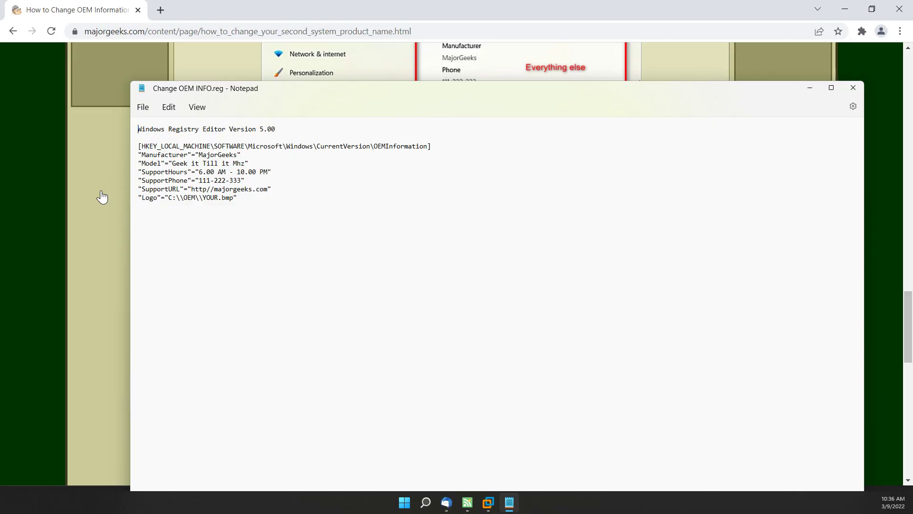
drag(140, 198, 238, 198)
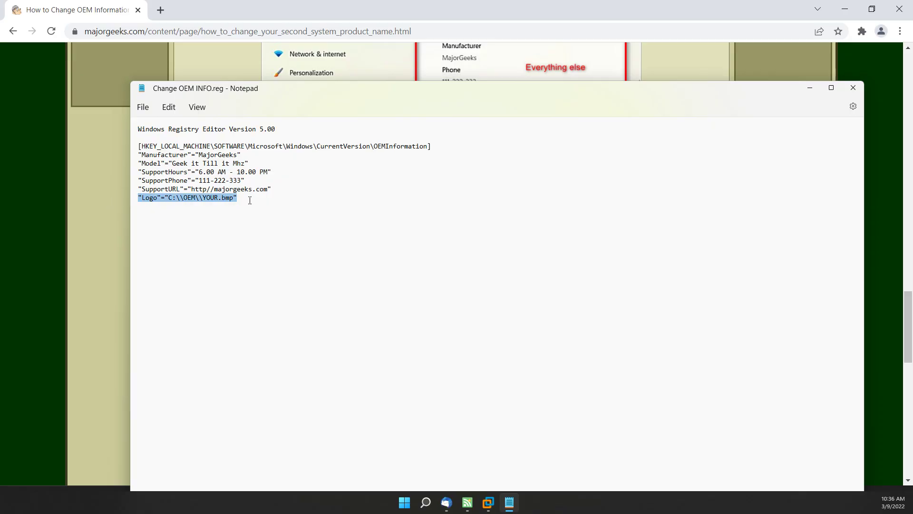
click(204, 199)
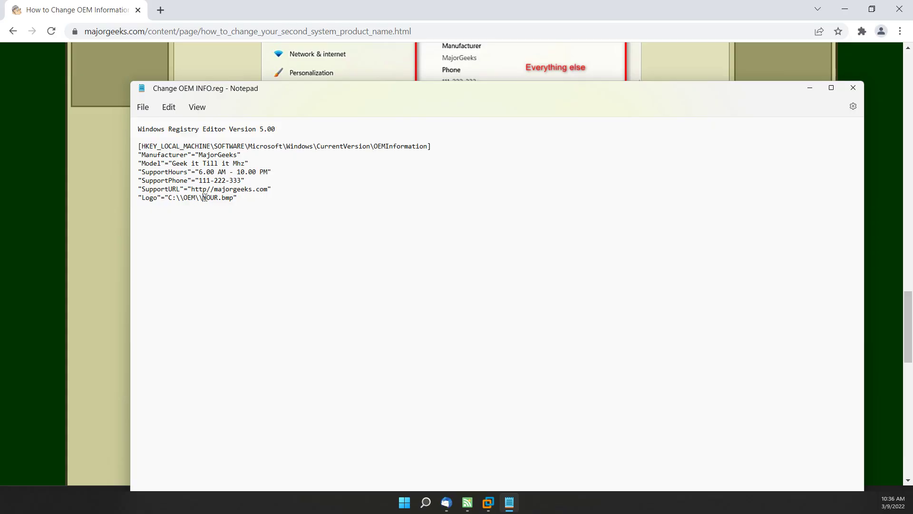
drag(203, 196, 219, 197)
key(ctrl+End)
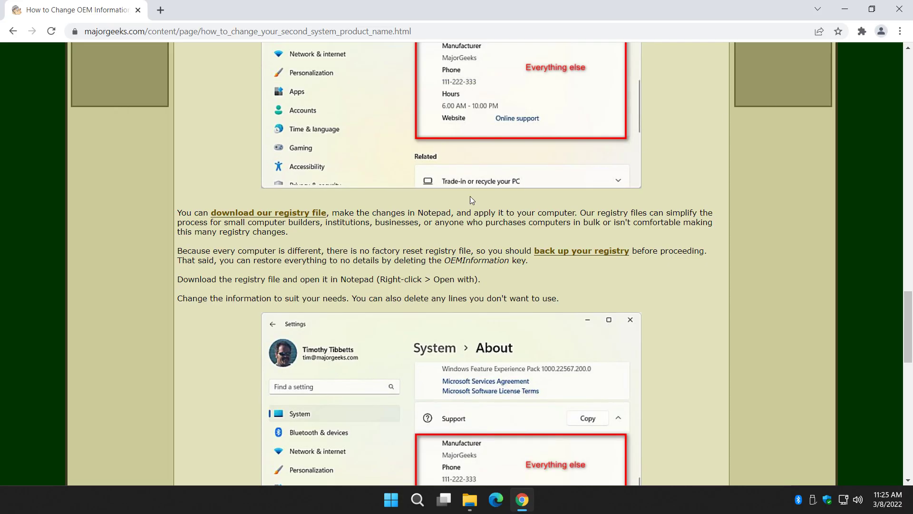
- Merge Change OEM INFO.reg, approving UAC and the warning, then dismiss the success message
click(470, 499)
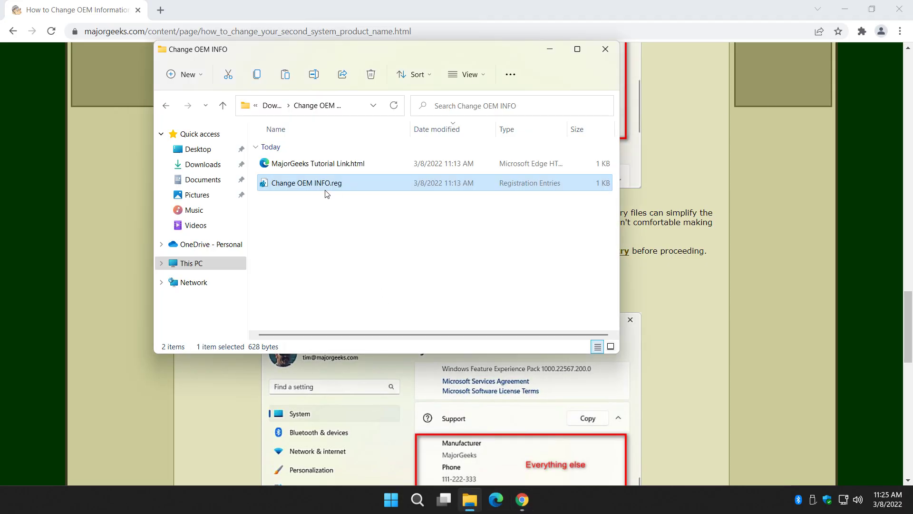
double_click(315, 182)
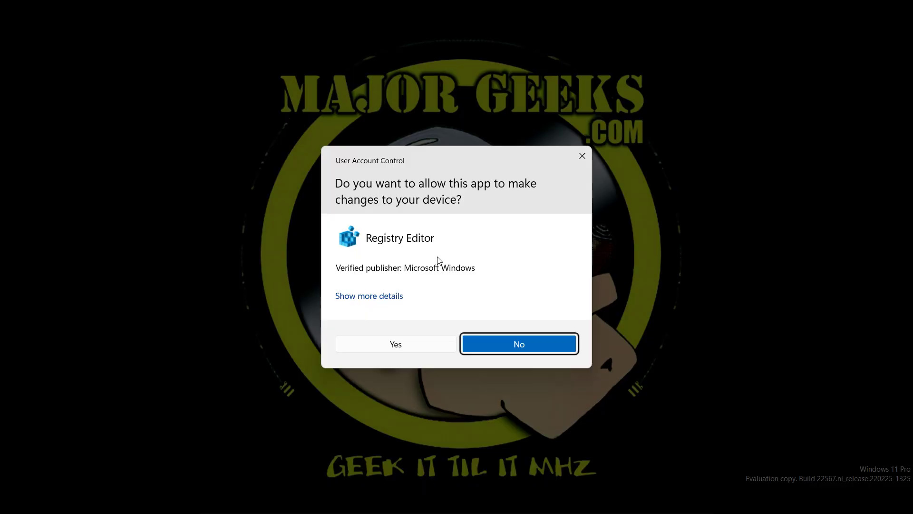
click(389, 346)
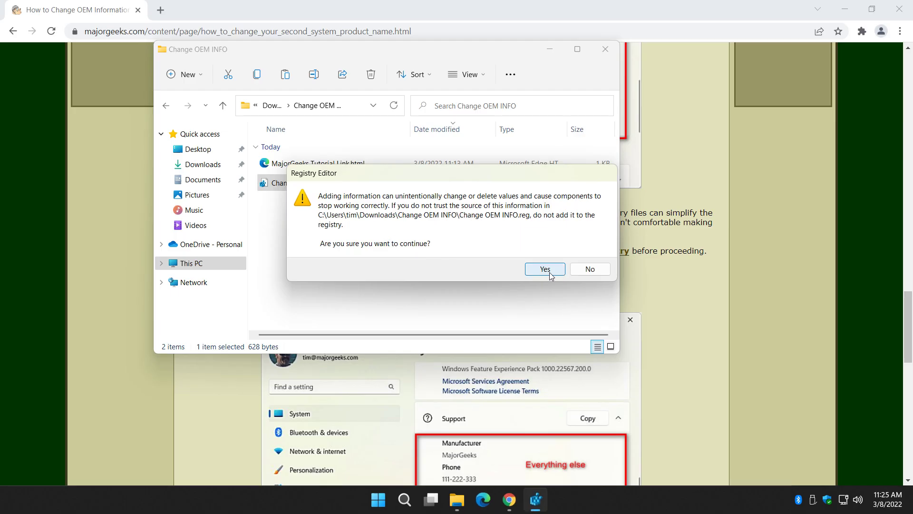
click(545, 269)
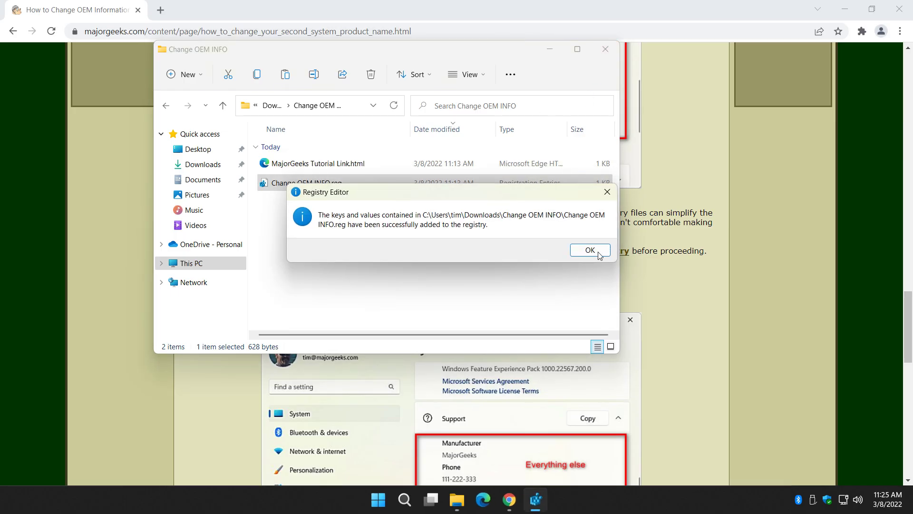
click(590, 250)
- Reopen Settings and scroll System > About down to the MajorGeeks Support section
click(605, 49)
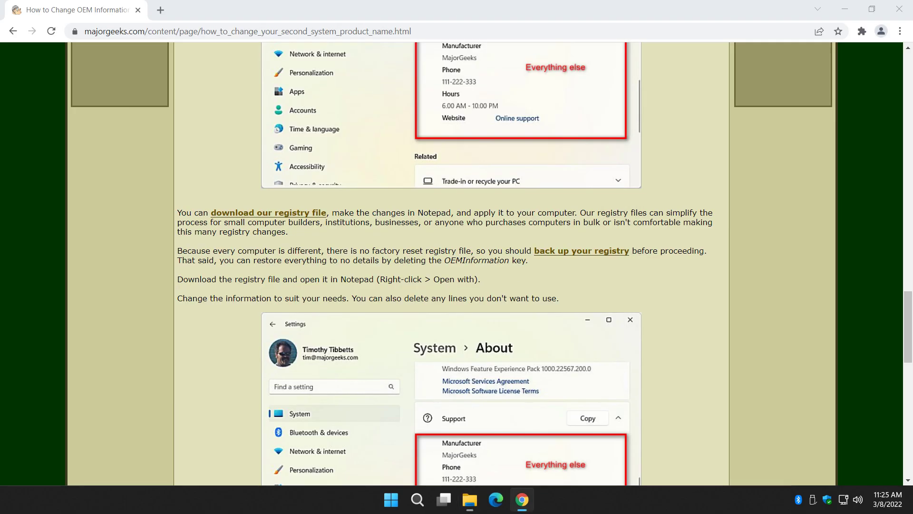
click(391, 499)
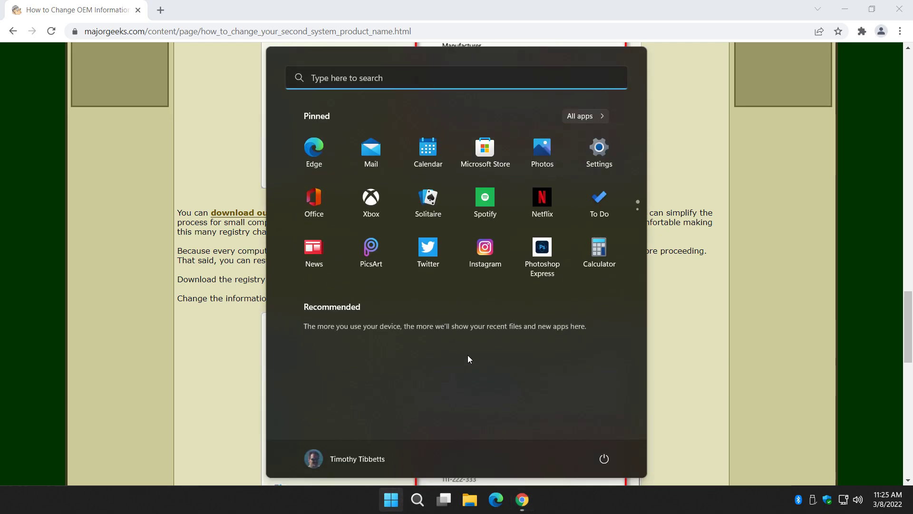
key(super+i)
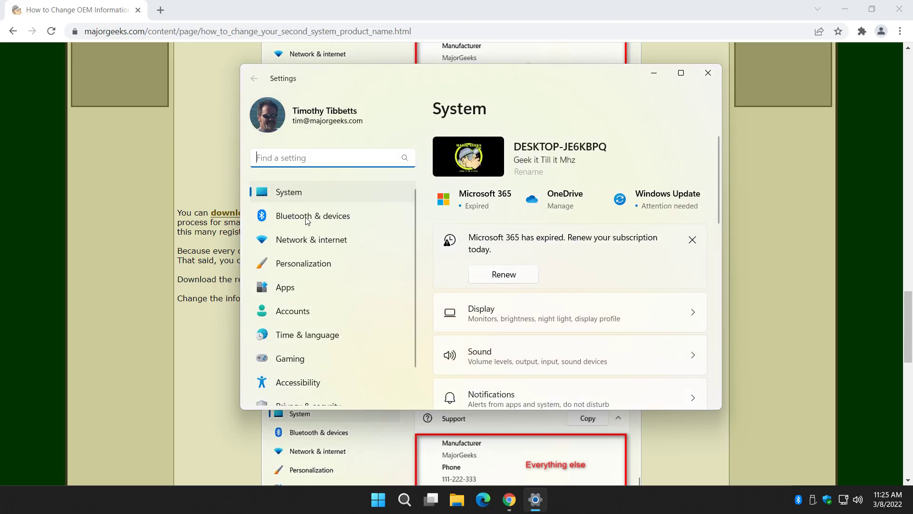
scroll(542, 299, down, 10)
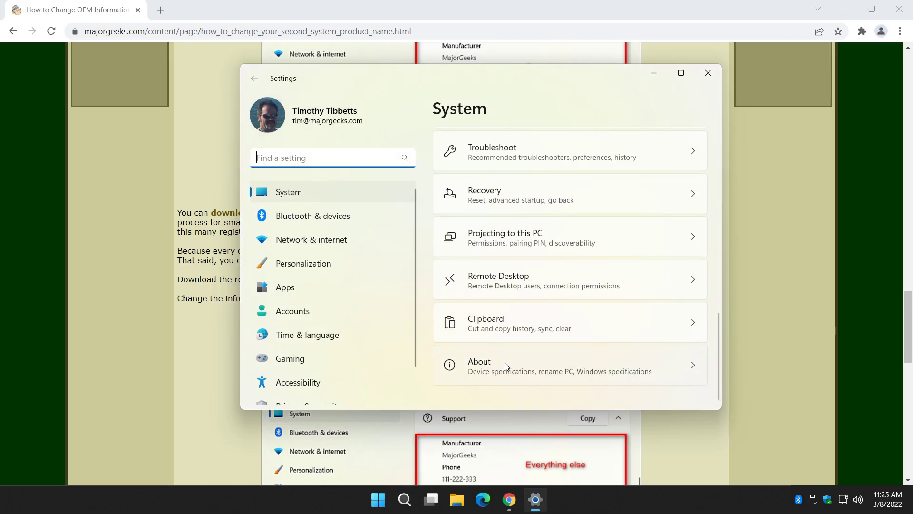
click(505, 362)
scroll(513, 267, down, 1)
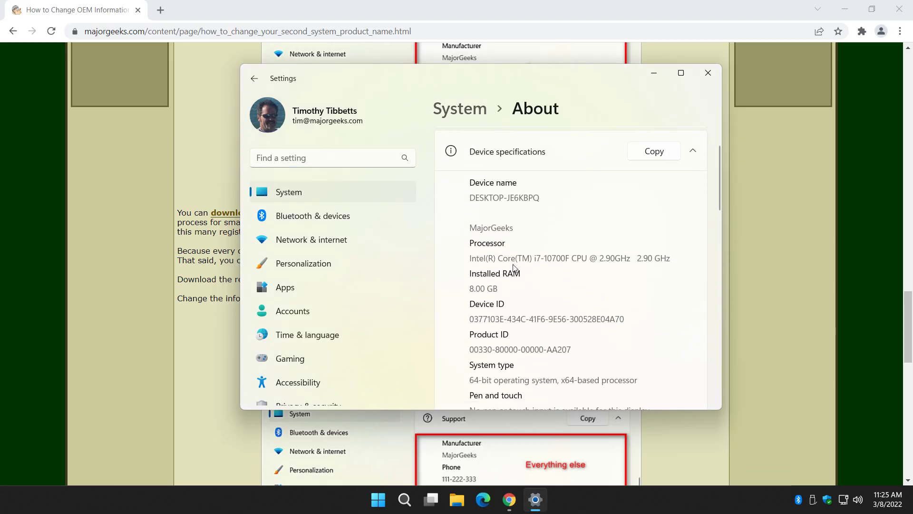
scroll(513, 266, down, 6)
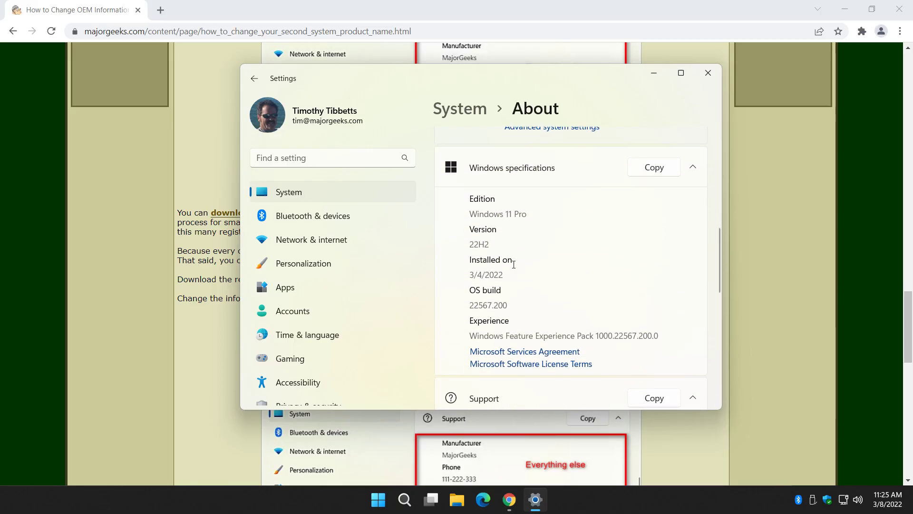
scroll(513, 265, down, 5)
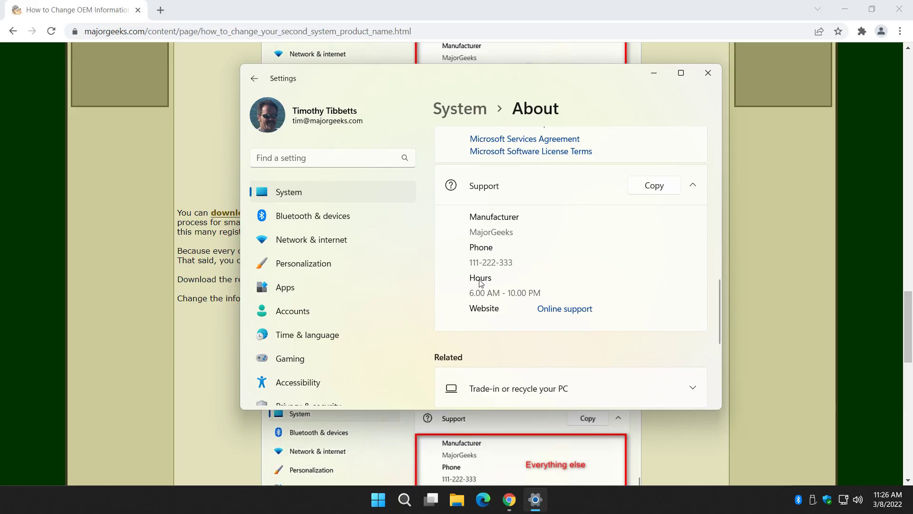
click(708, 73)
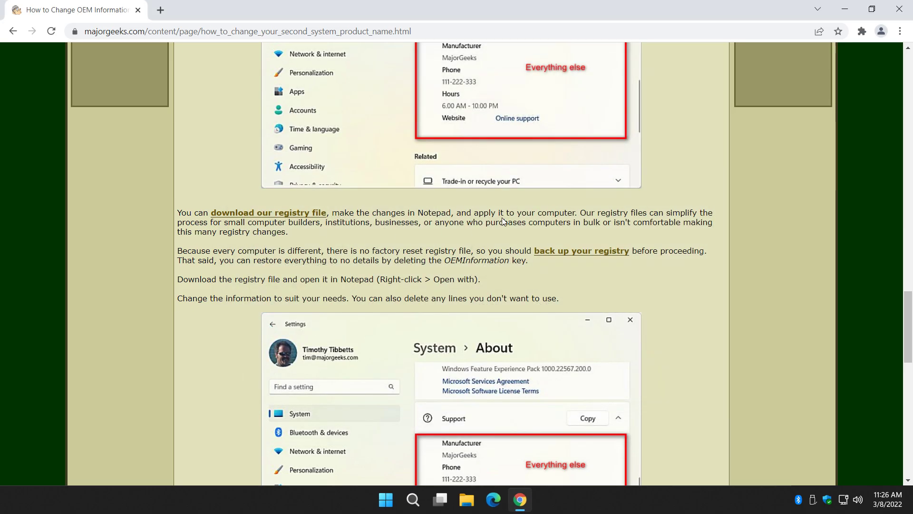
scroll(449, 233, down, 6)
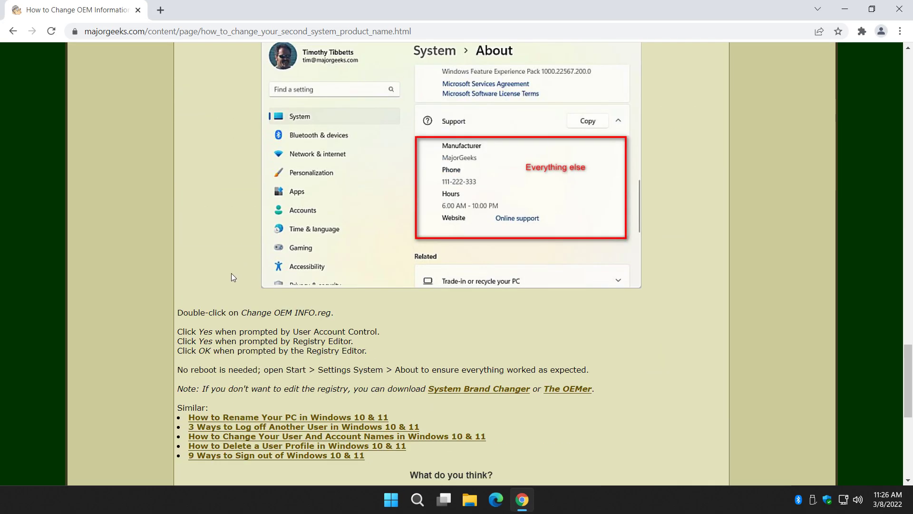
scroll(237, 279, up, 7)
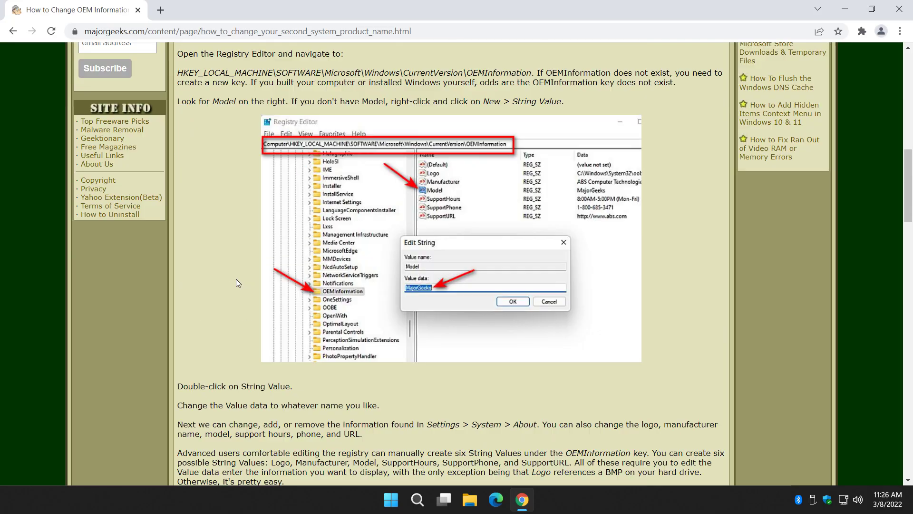
scroll(237, 201, up, 3)
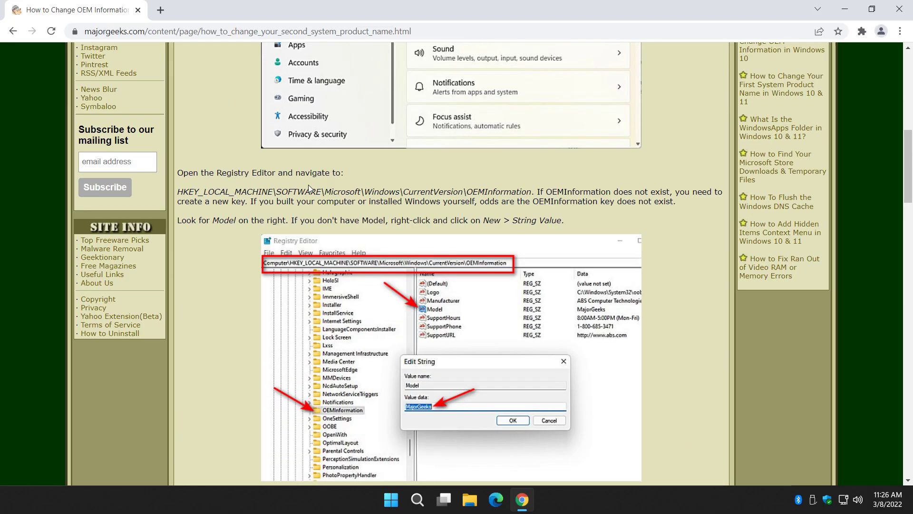
scroll(322, 233, down, 1)
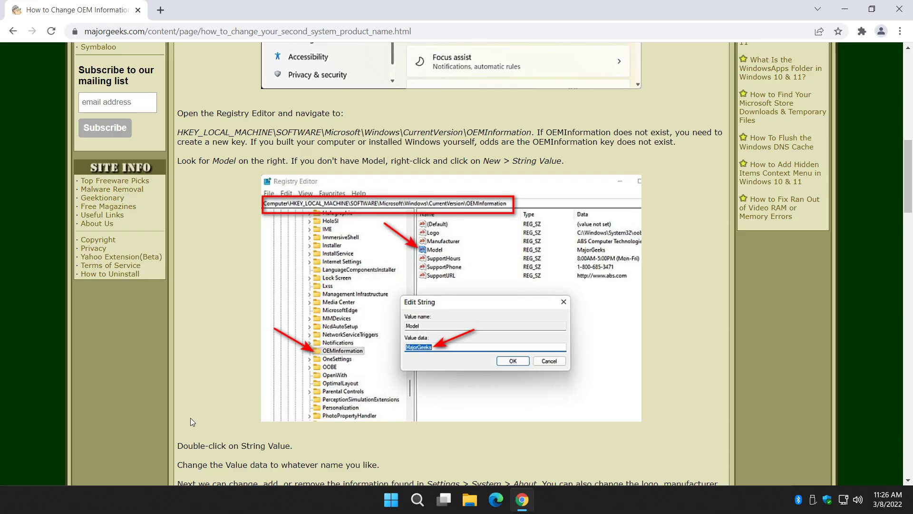
- Launch regedit from the Run dialog and approve the UAC prompt
key(super+r)
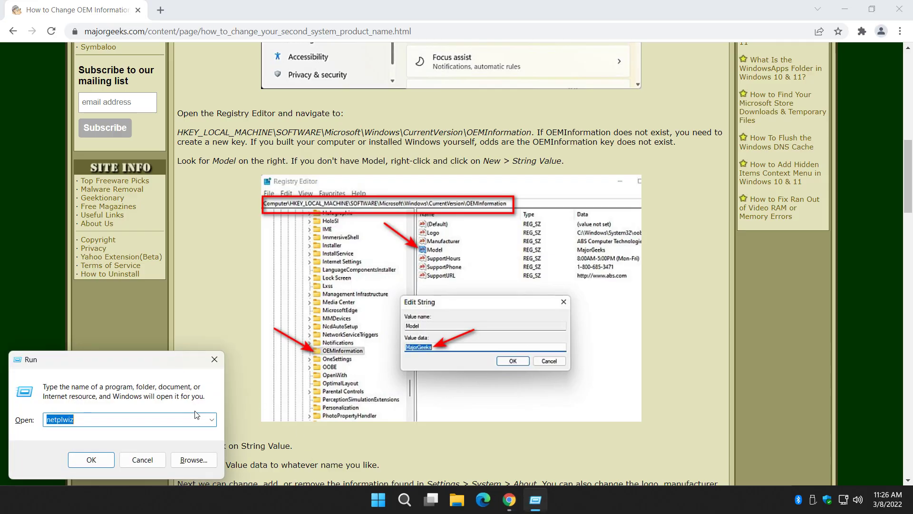
text(regedit)
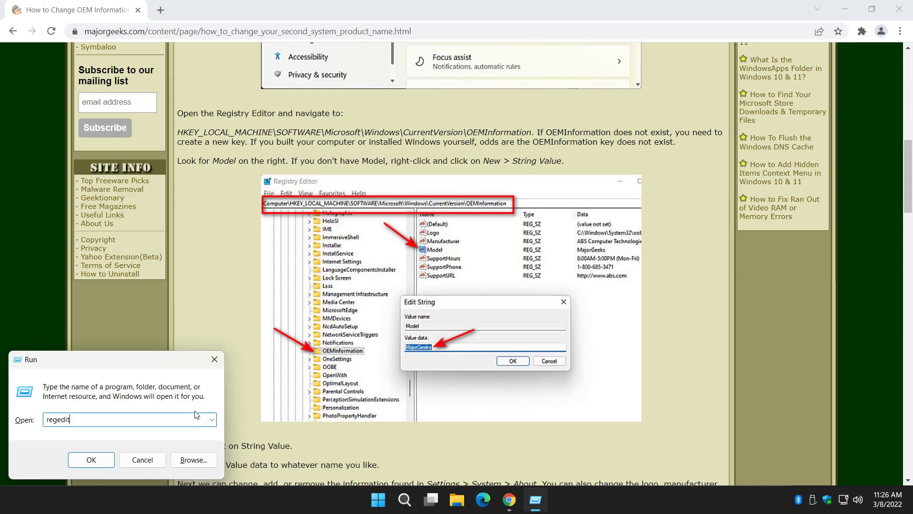
key(Return)
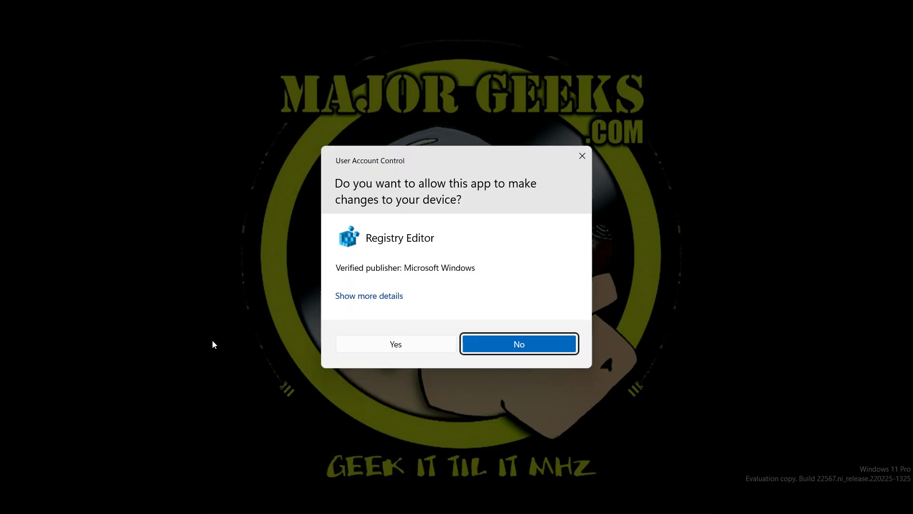
click(418, 350)
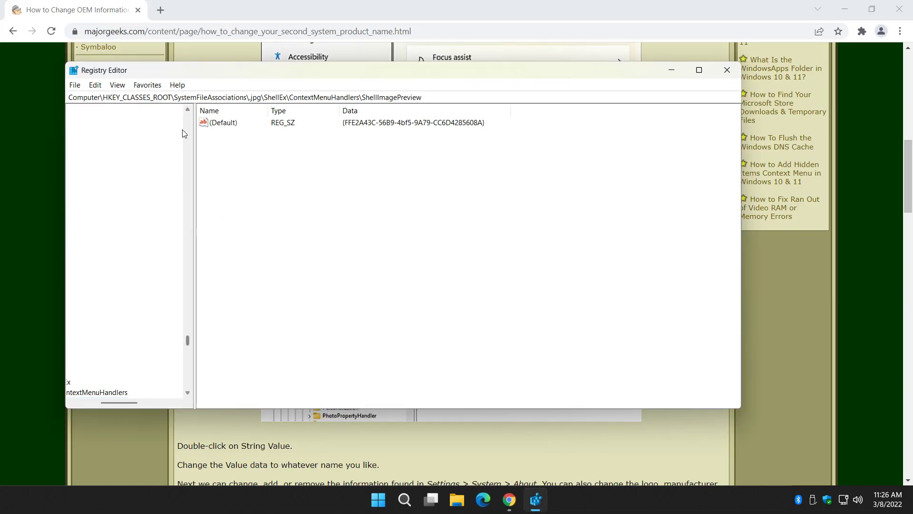
- Reposition and resize the Registry Editor window beside the article
drag(291, 74, 341, 170)
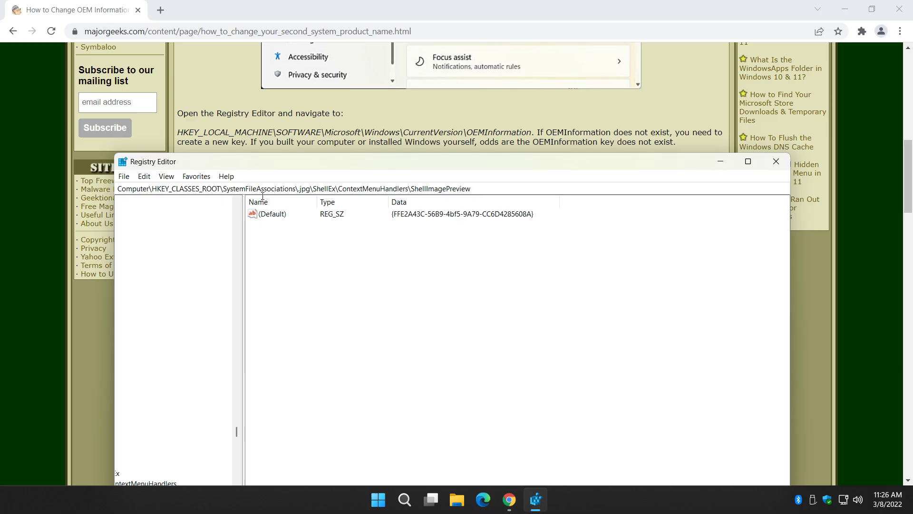
drag(238, 435, 238, 502)
drag(247, 164, 252, 107)
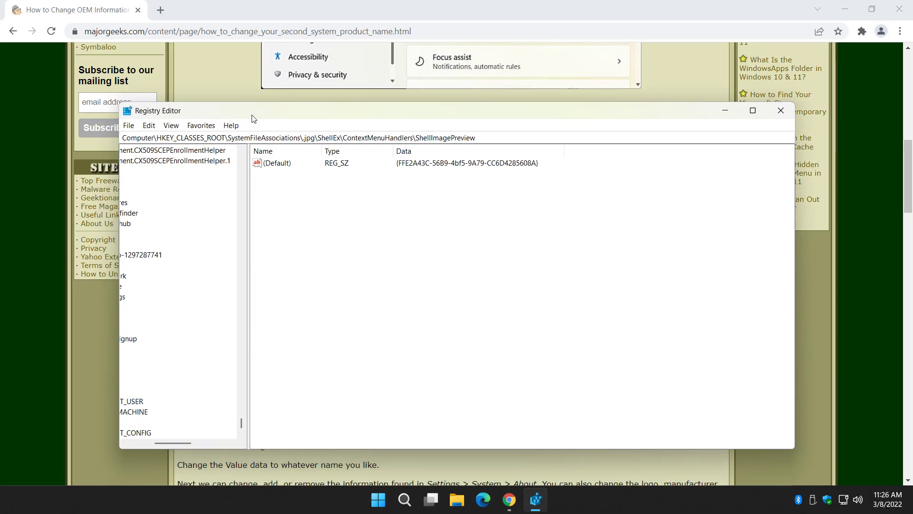
drag(172, 436, 148, 436)
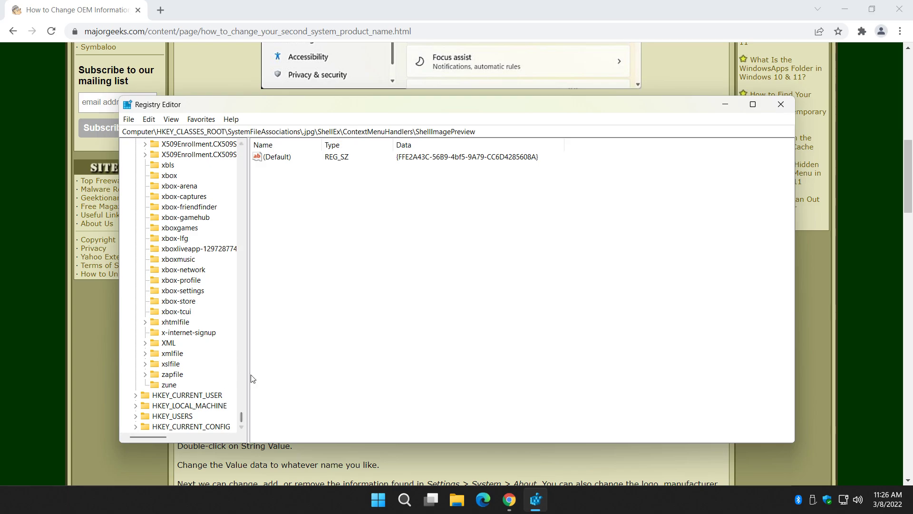
drag(242, 417, 255, 138)
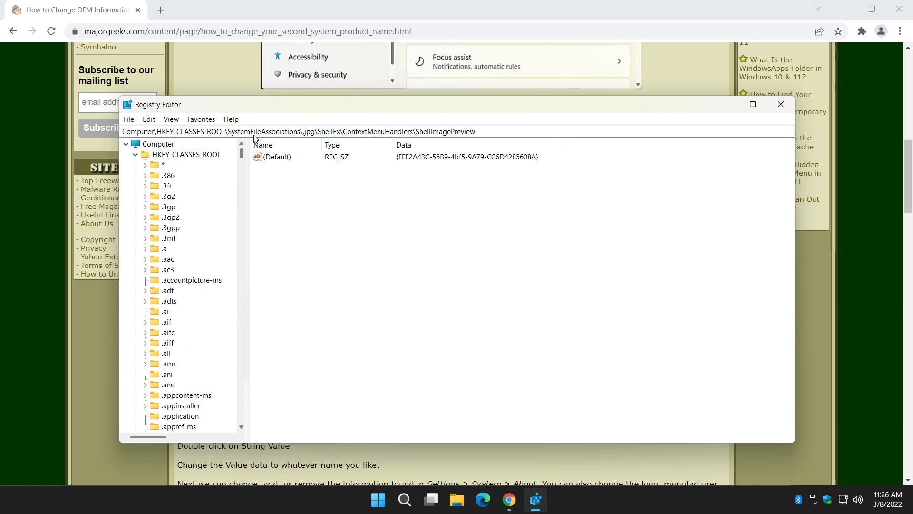
- Expand HKEY_LOCAL_MACHINE > SOFTWARE > Microsoft > Windows in the key tree
click(136, 155)
drag(293, 106, 298, 167)
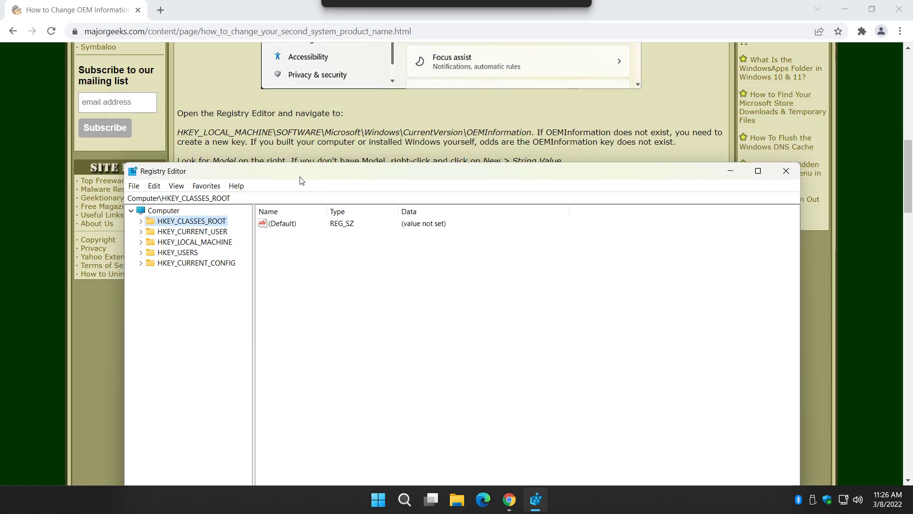
click(139, 237)
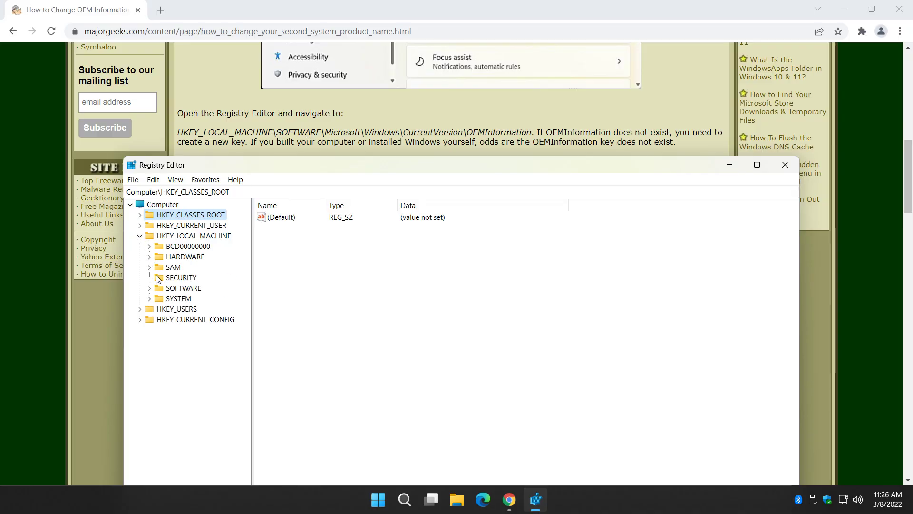
click(149, 288)
scroll(164, 289, down, 1)
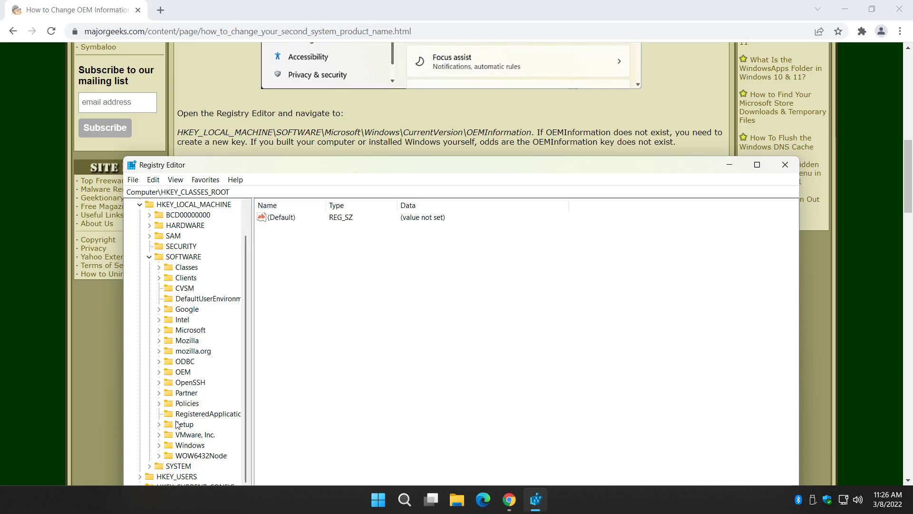
click(158, 330)
scroll(173, 376, down, 15)
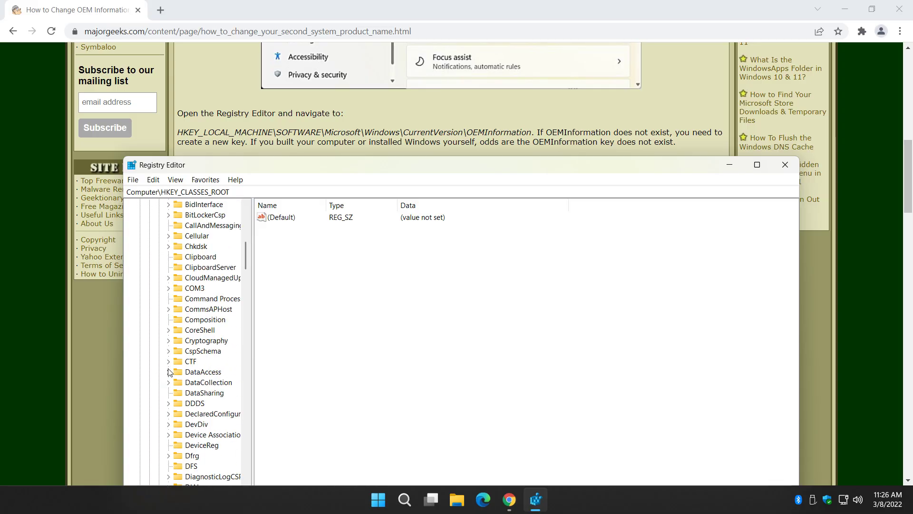
scroll(186, 368, down, 20)
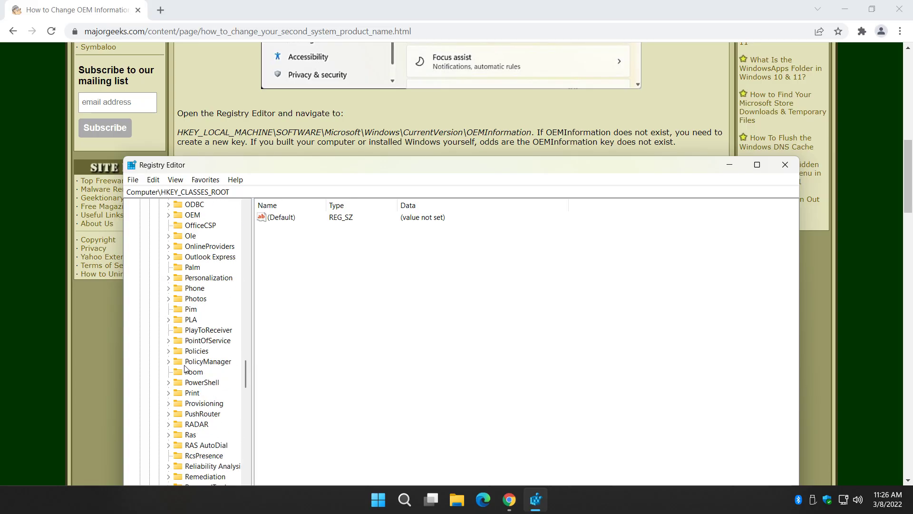
scroll(189, 364, down, 5)
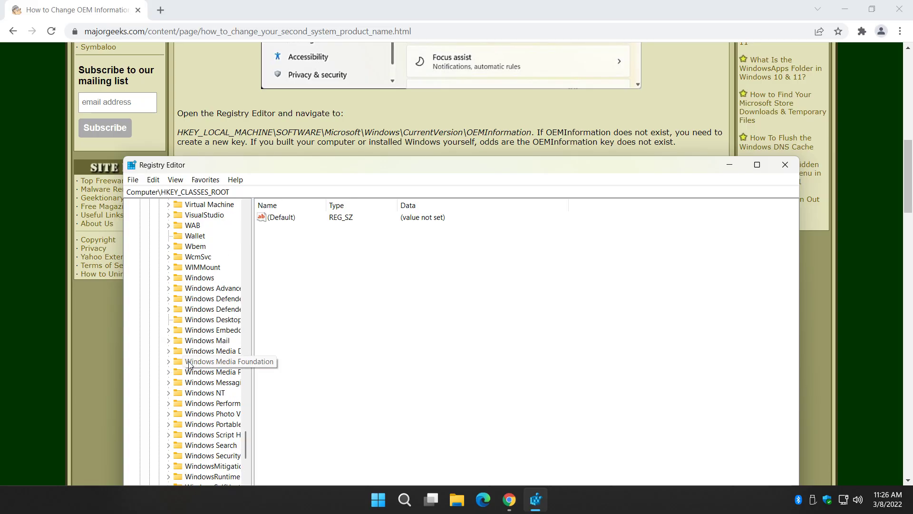
click(181, 279)
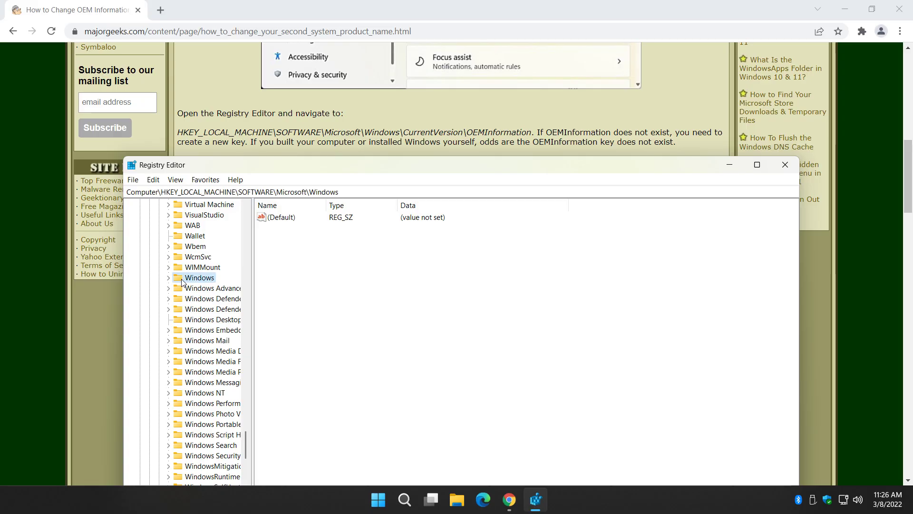
click(168, 278)
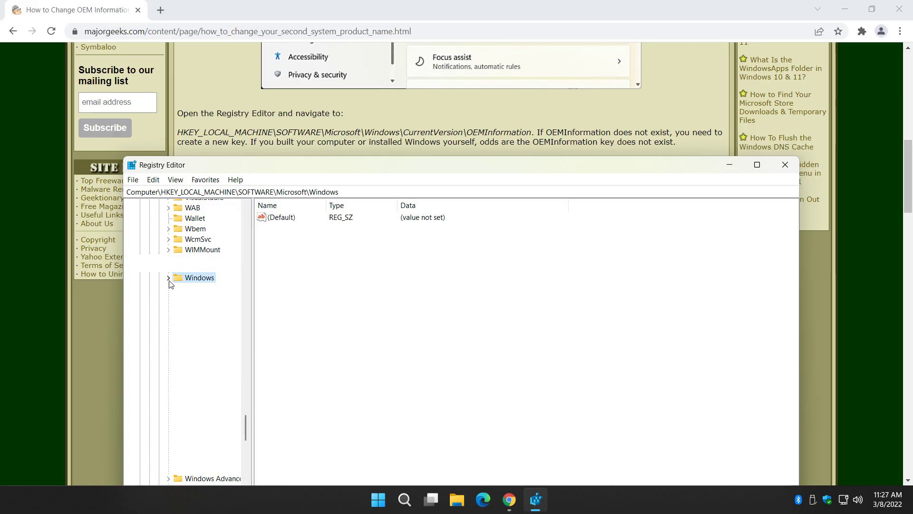
- Widen the tree pane and select CurrentVersion, scrolling toward its OEMInformation subkey
drag(261, 275, 306, 275)
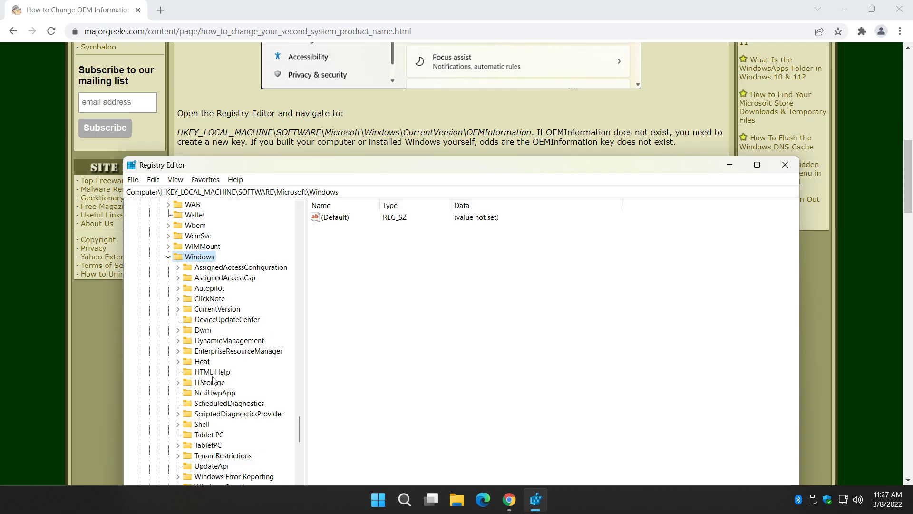
scroll(214, 380, down, 3)
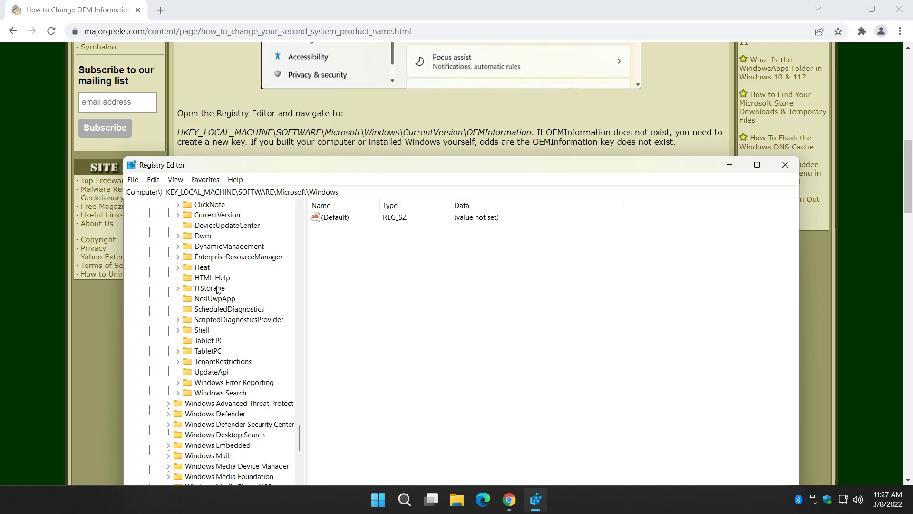
click(215, 299)
scroll(214, 357, up, 2)
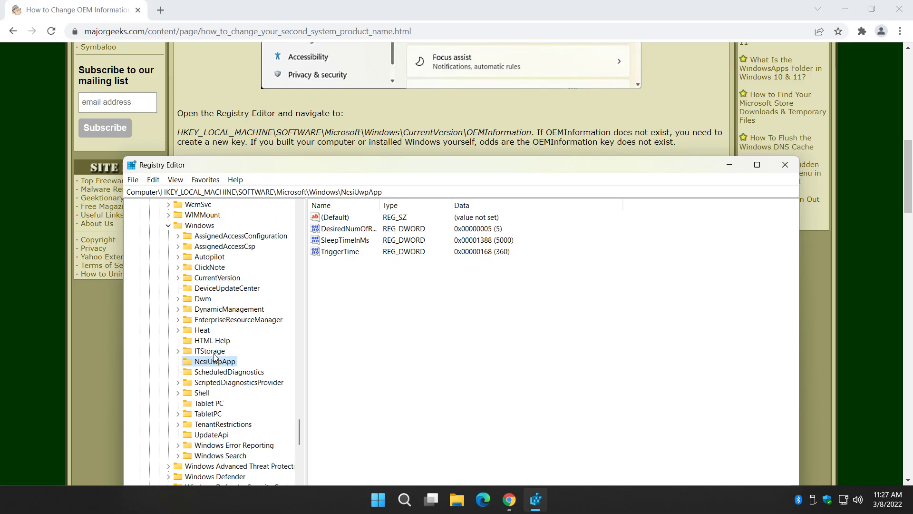
click(200, 225)
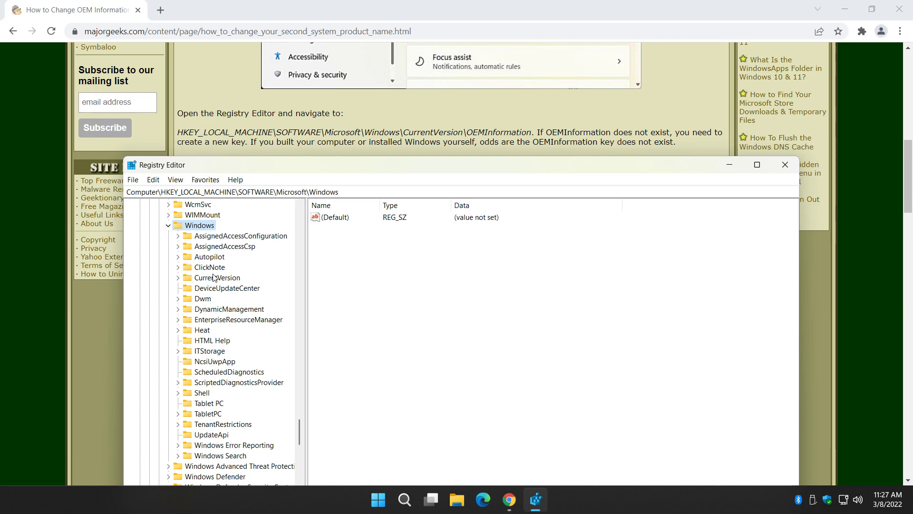
click(178, 277)
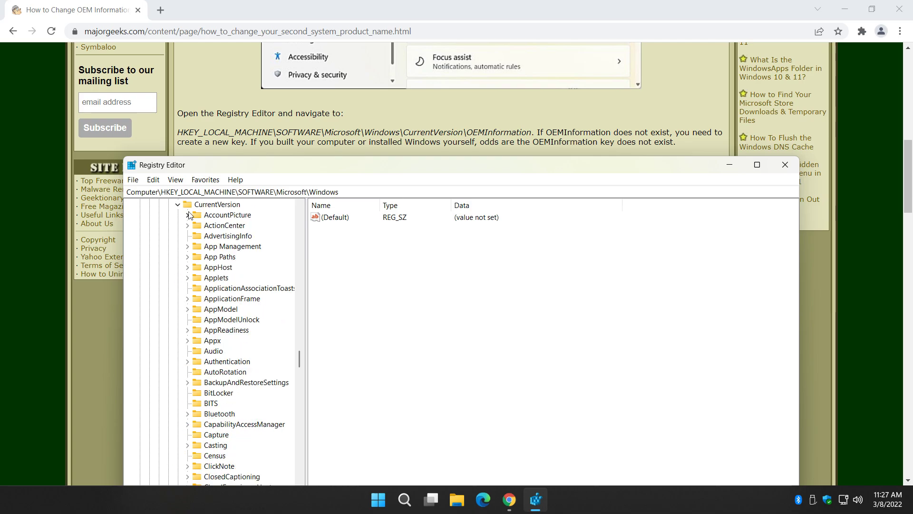
click(223, 209)
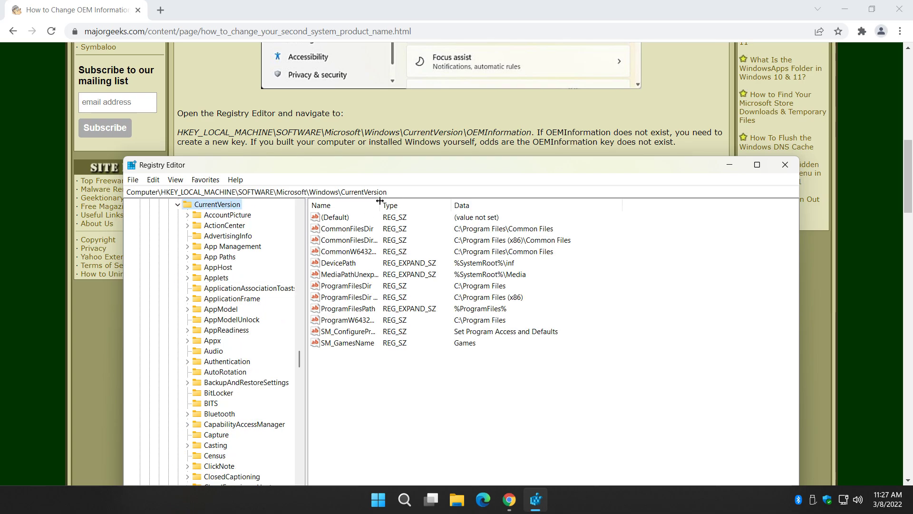
drag(380, 200, 440, 201)
scroll(223, 345, down, 1)
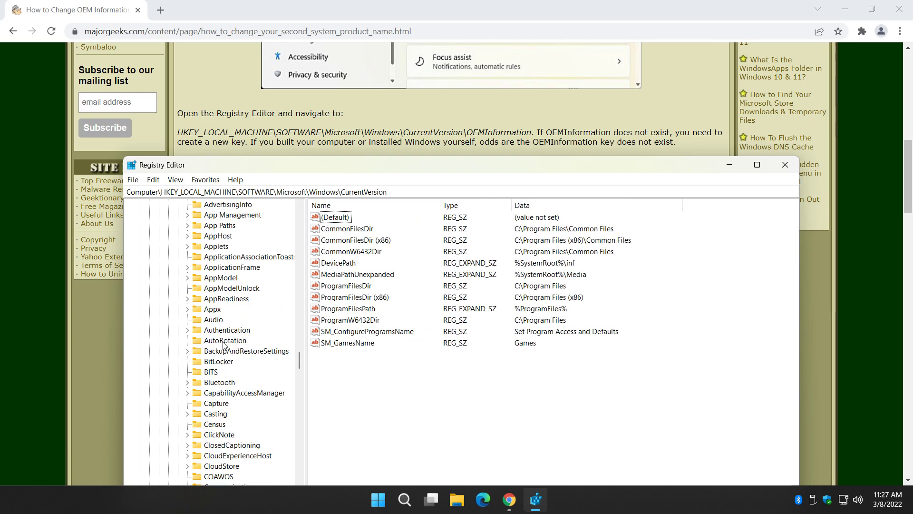
scroll(210, 335, down, 19)
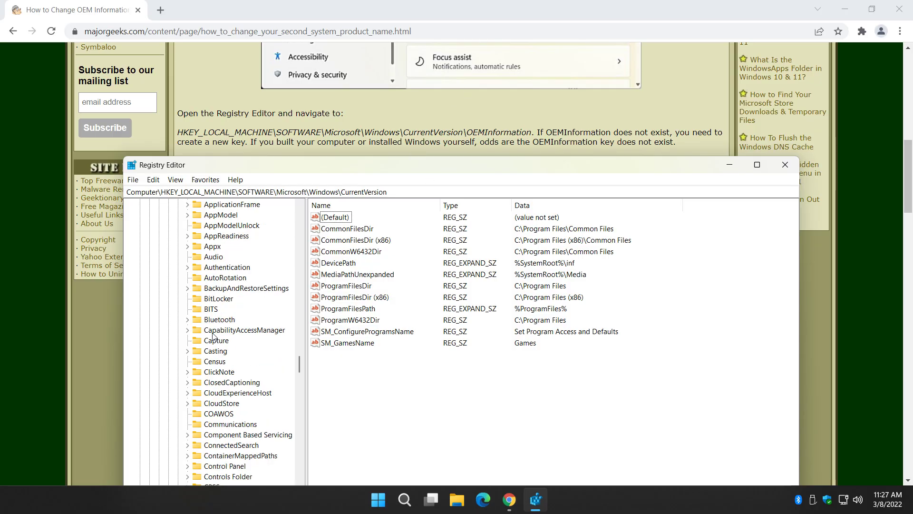
scroll(213, 355, down, 5)
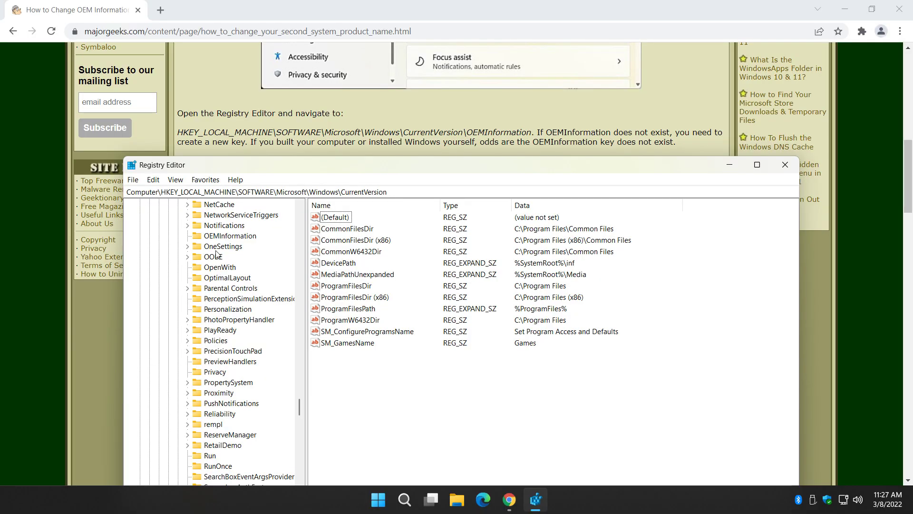
- Select OEMInformation to list its Logo, Manufacturer MajorGeeks and Model Geek it Till it Mhz values
click(226, 236)
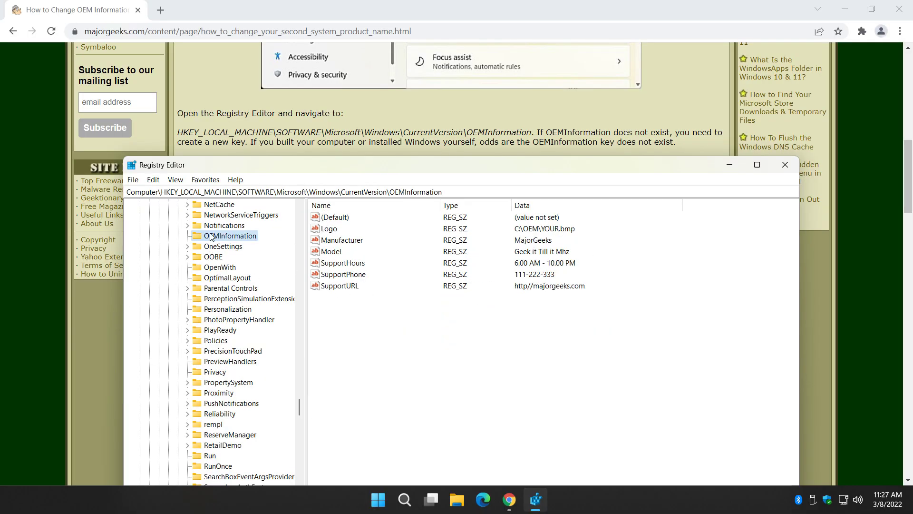
right_click(265, 257)
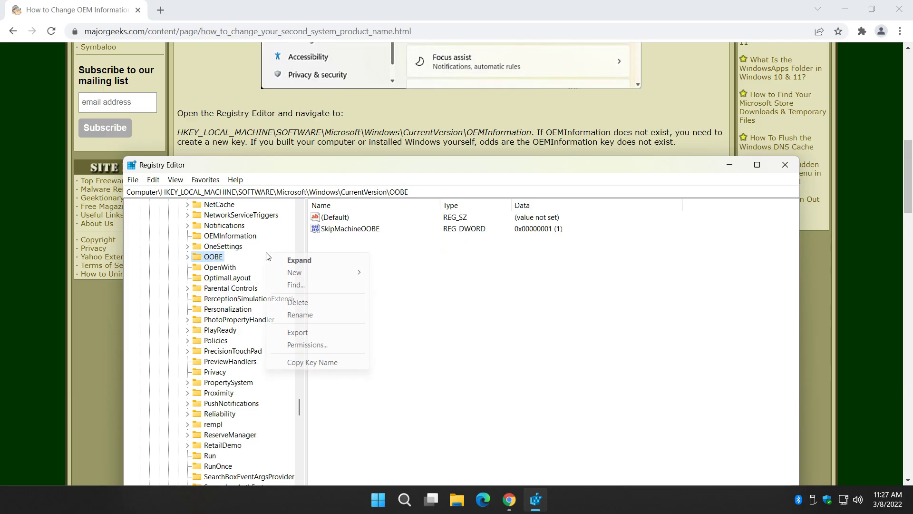
click(230, 236)
scroll(236, 246, up, 20)
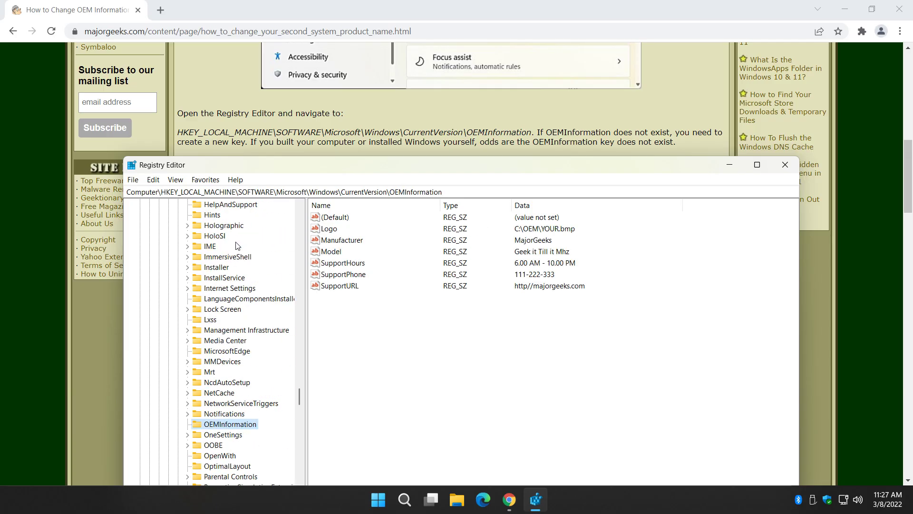
scroll(236, 246, up, 12)
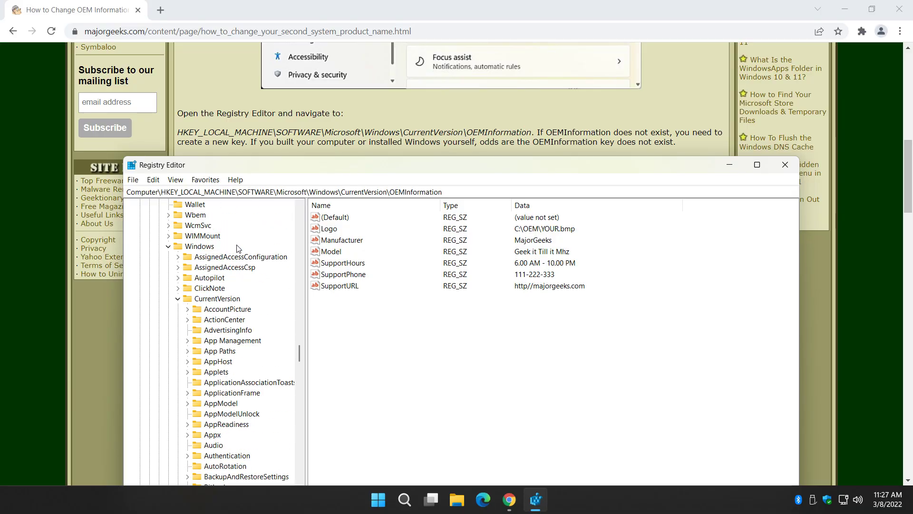
click(215, 301)
right_click(228, 301)
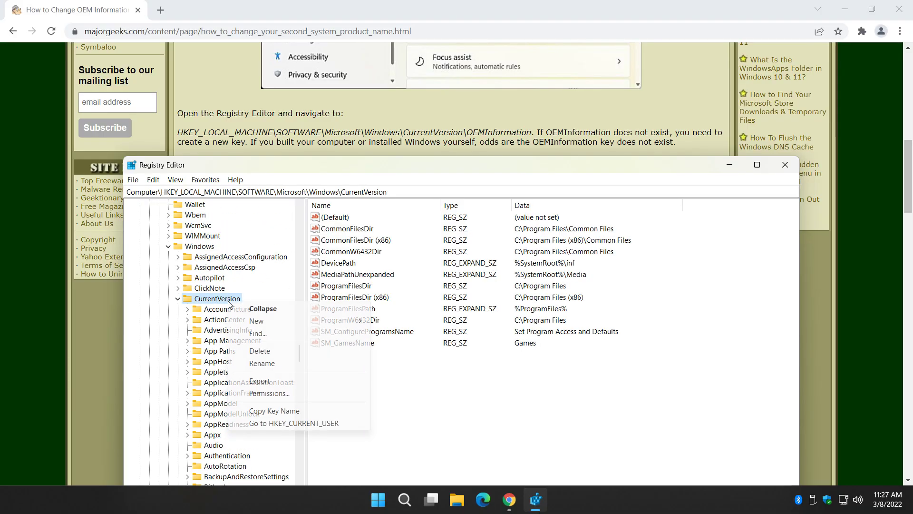
mouse_move(257, 322)
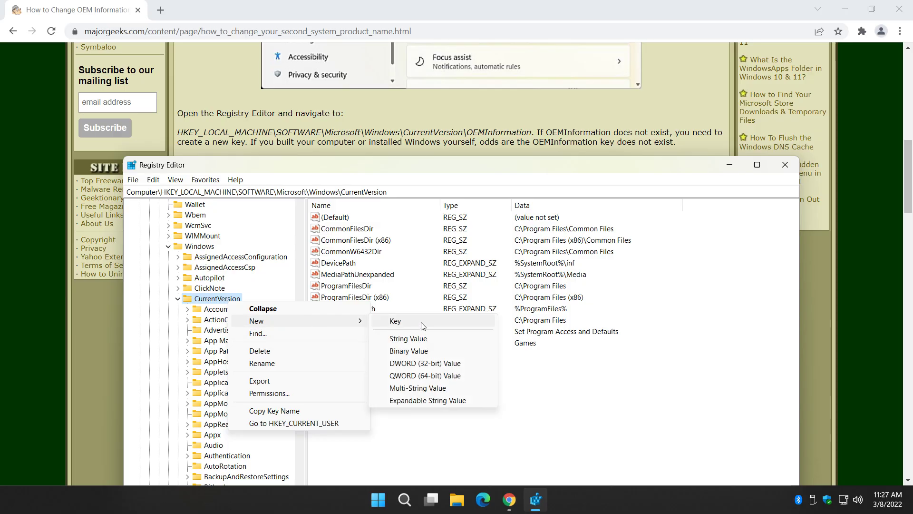
key(Escape)
key(Escape)
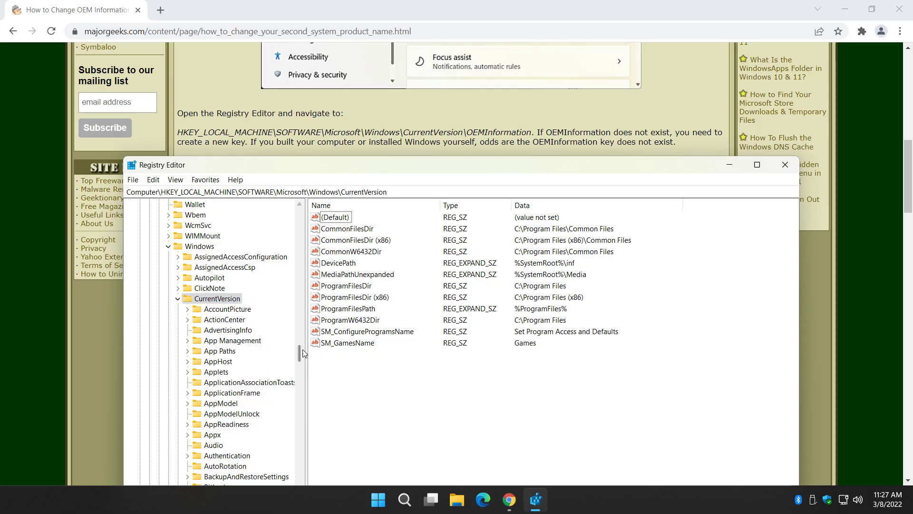
drag(299, 350, 294, 398)
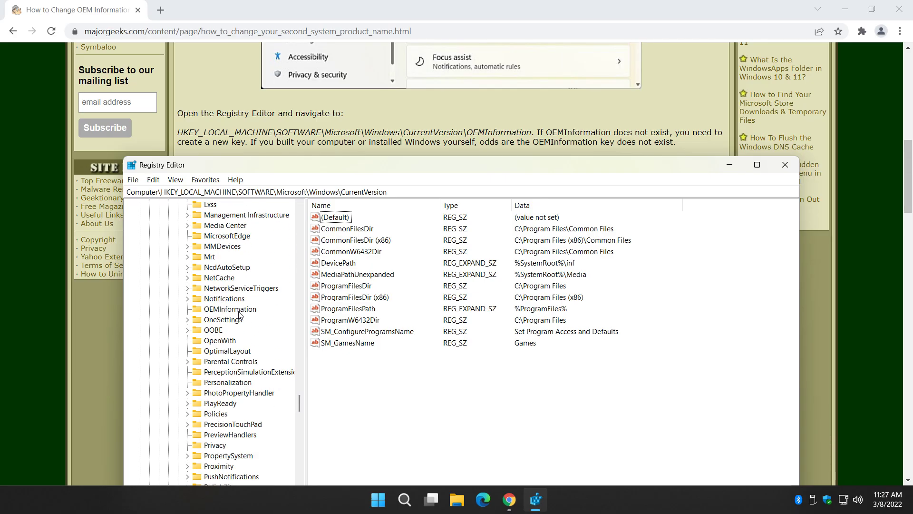
click(230, 309)
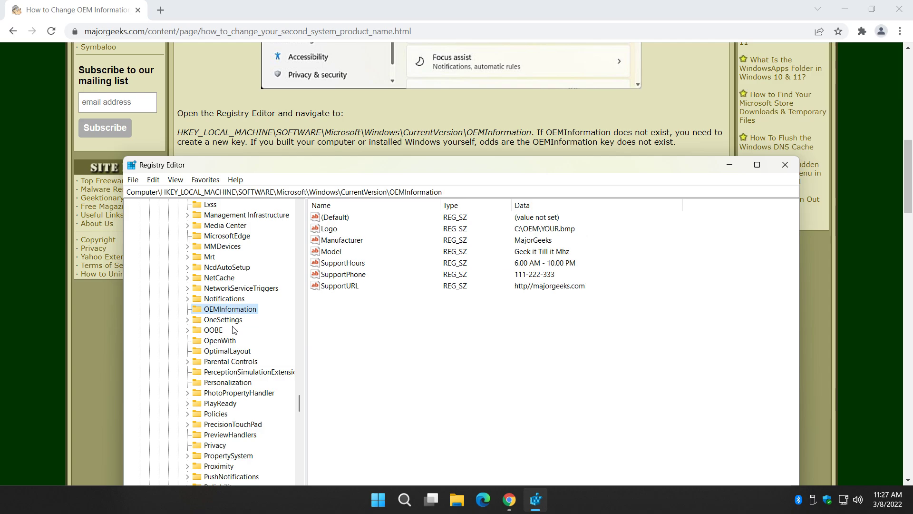
scroll(480, 120, down, 2)
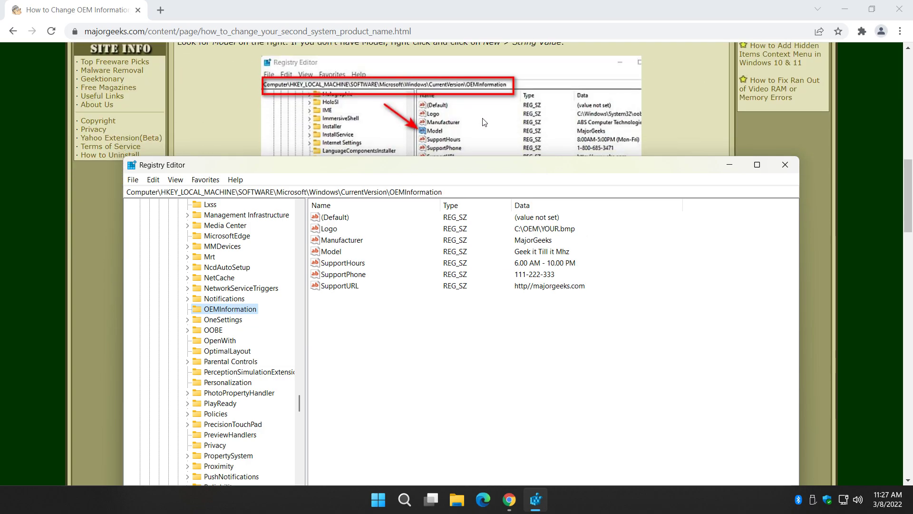
scroll(522, 119, up, 1)
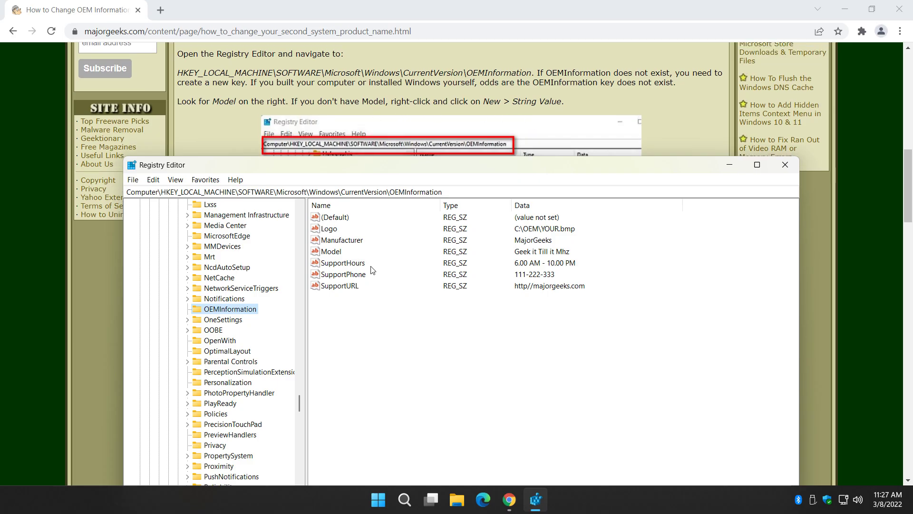
- Add a new string value to OEMInformation, keeping its default name
right_click(346, 296)
mouse_move(355, 304)
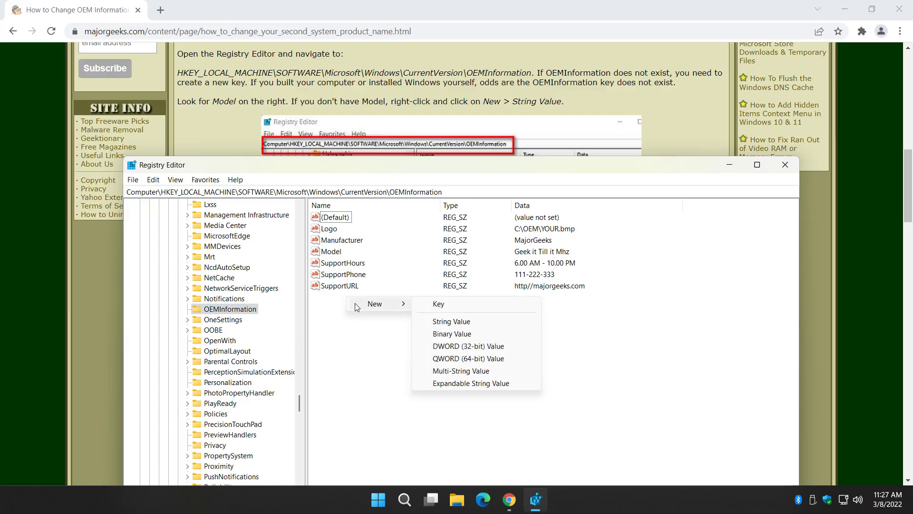
click(456, 322)
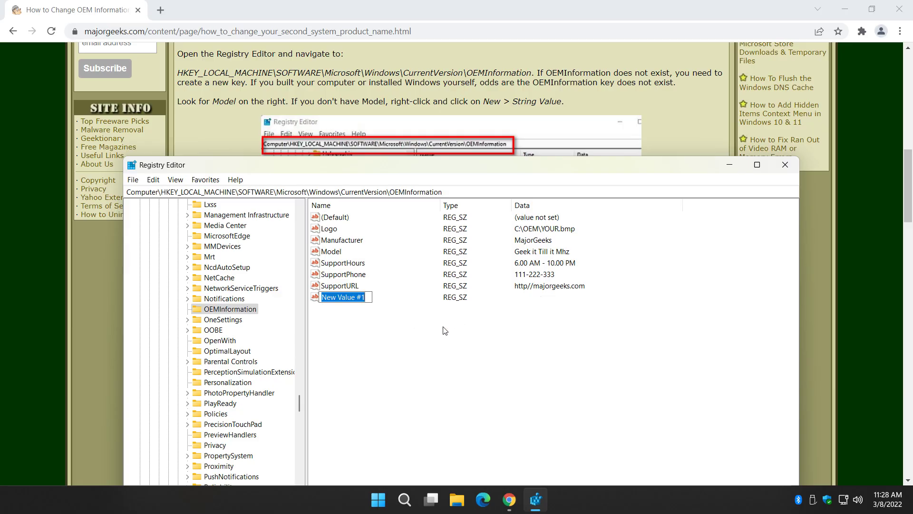
key(Return)
- Delete the empty New Value #1 entry and confirm the deletion
click(338, 287)
click(346, 300)
key(Delete)
click(547, 248)
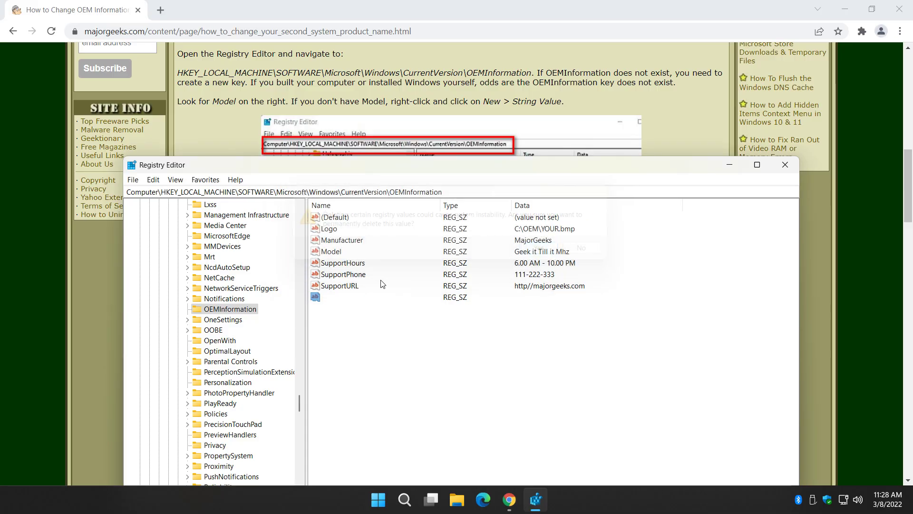
click(336, 231)
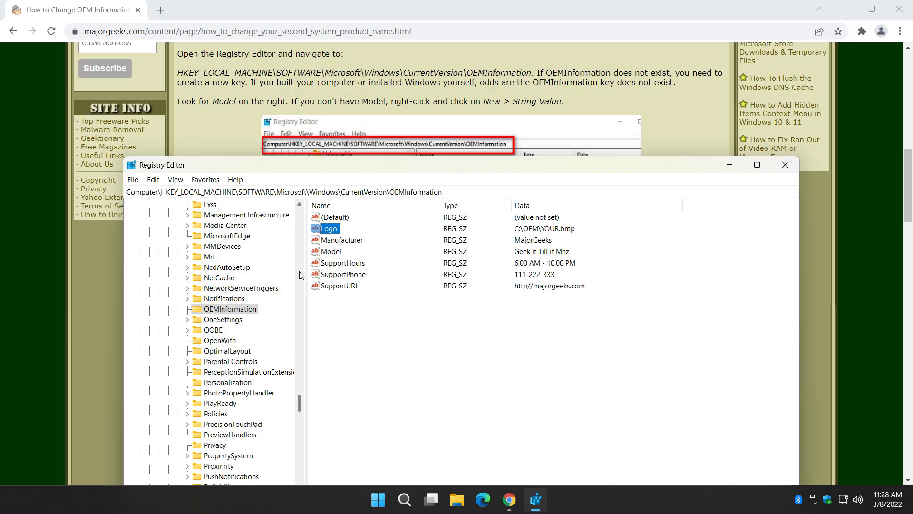
- Close Registry Editor, review the article's registry steps, and relaunch regedit from the Run box
click(793, 170)
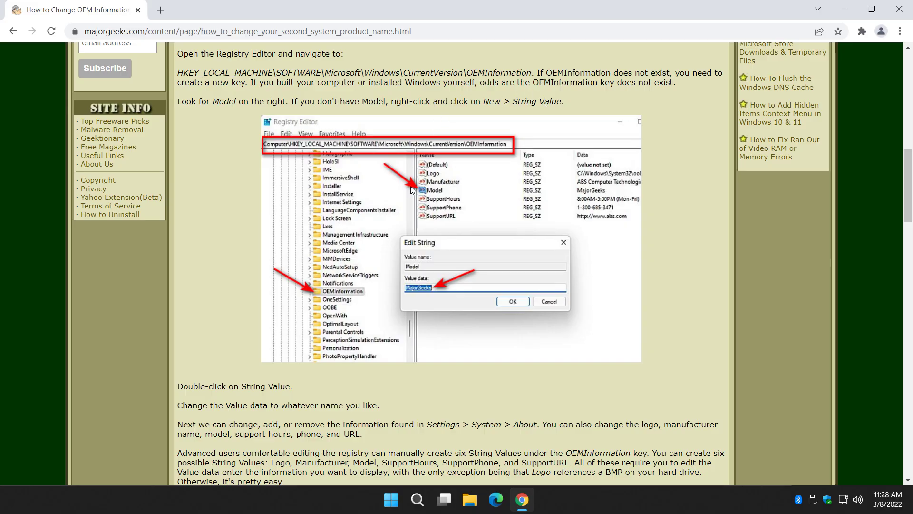
scroll(314, 232, down, 3)
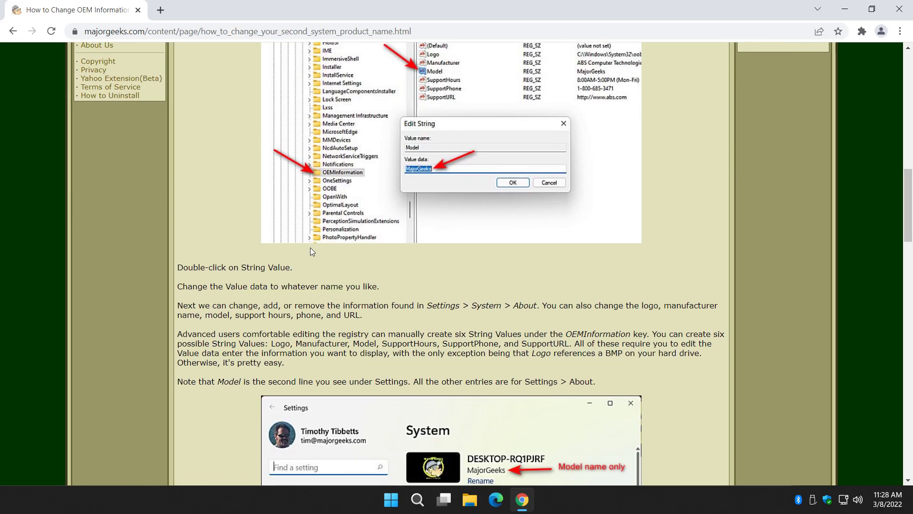
scroll(262, 229, up, 1)
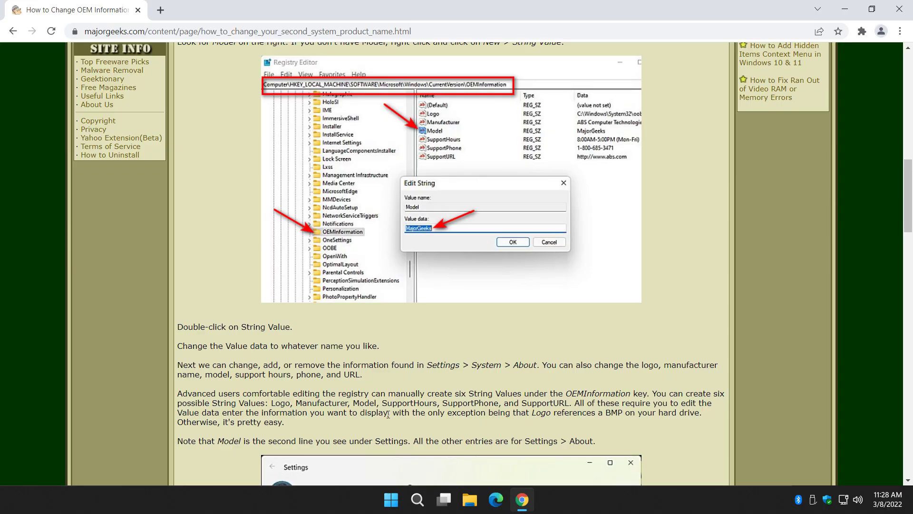
key(super+r)
click(100, 456)
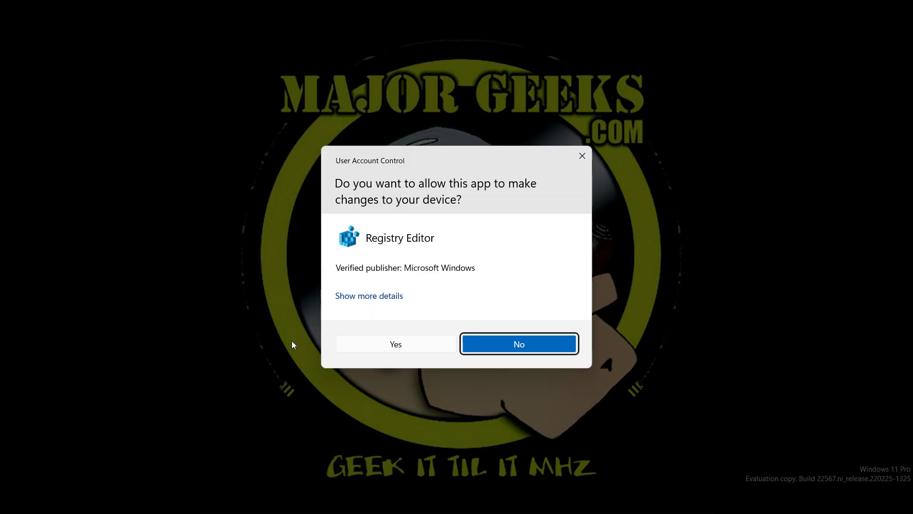
- Allow Registry Editor through UAC and check the Model value's data without changing it
click(379, 344)
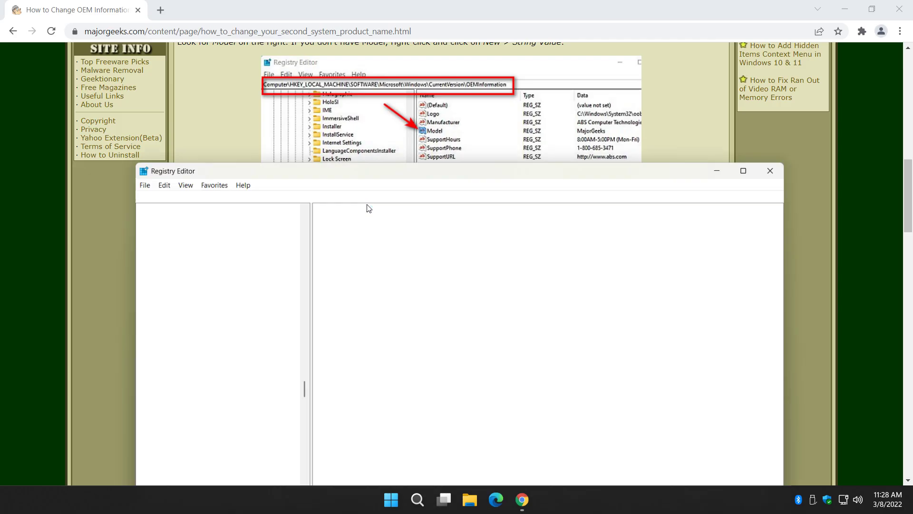
click(338, 231)
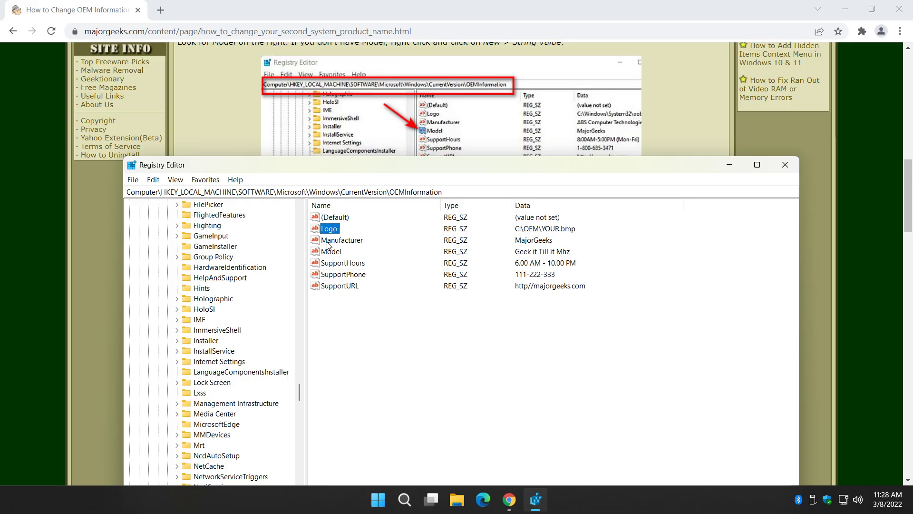
click(328, 241)
click(333, 252)
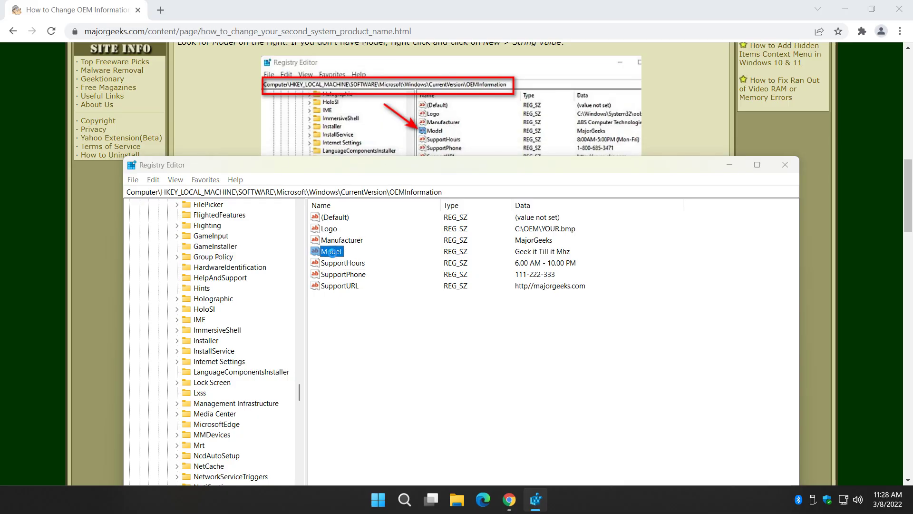
double_click(332, 252)
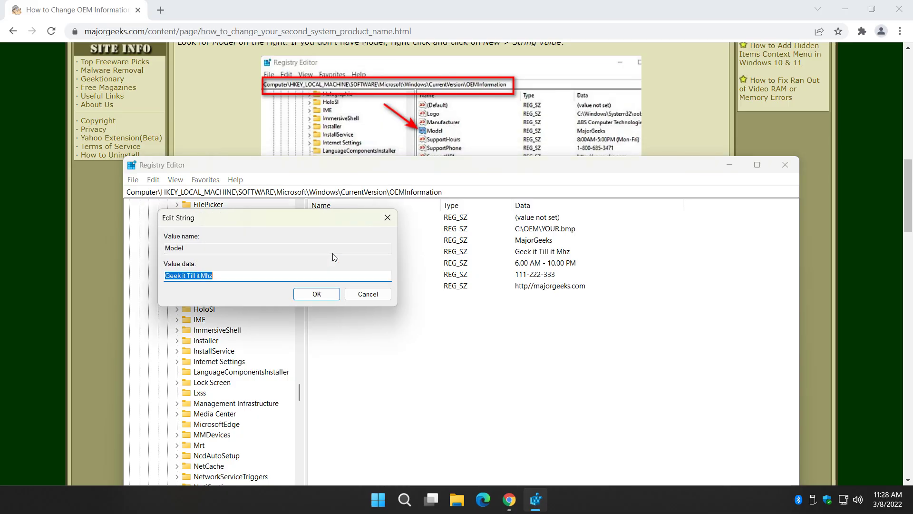
click(202, 277)
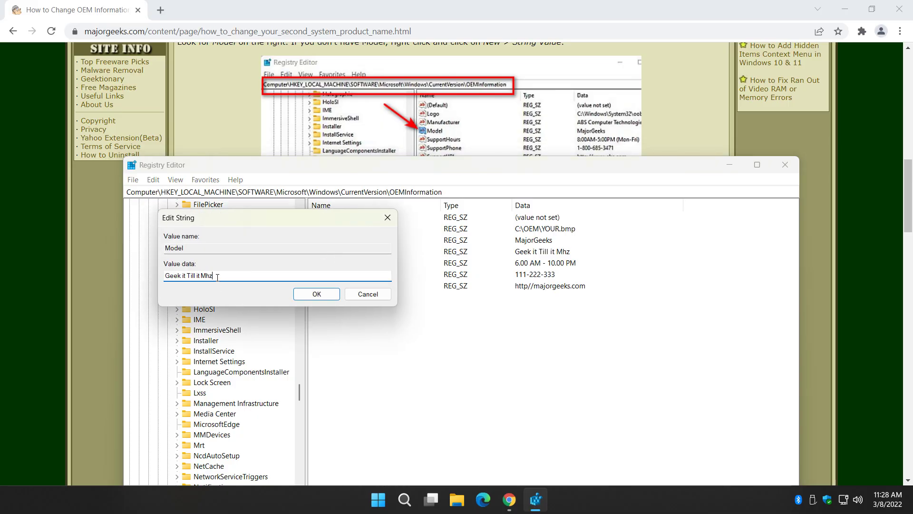
click(389, 218)
- Check the Logo and SupportURL data, closing each Edit String dialog unchanged
click(322, 232)
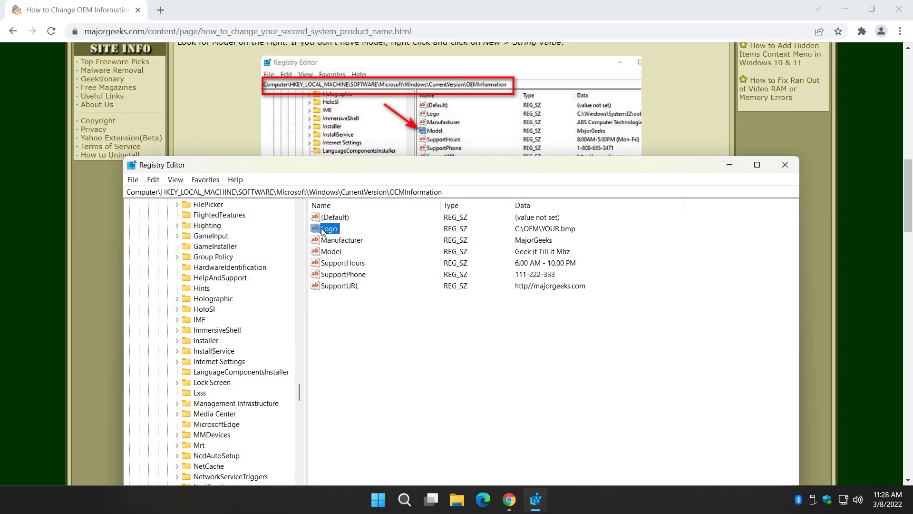
double_click(326, 230)
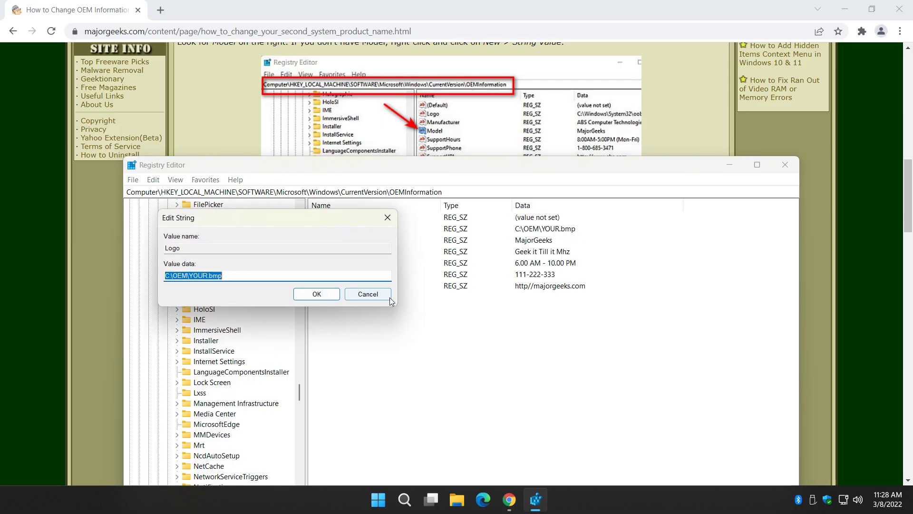
click(351, 294)
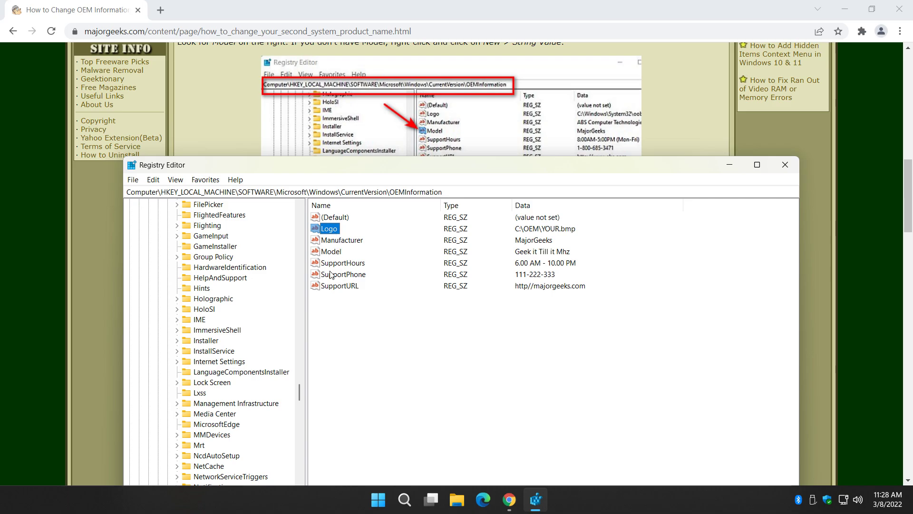
double_click(356, 286)
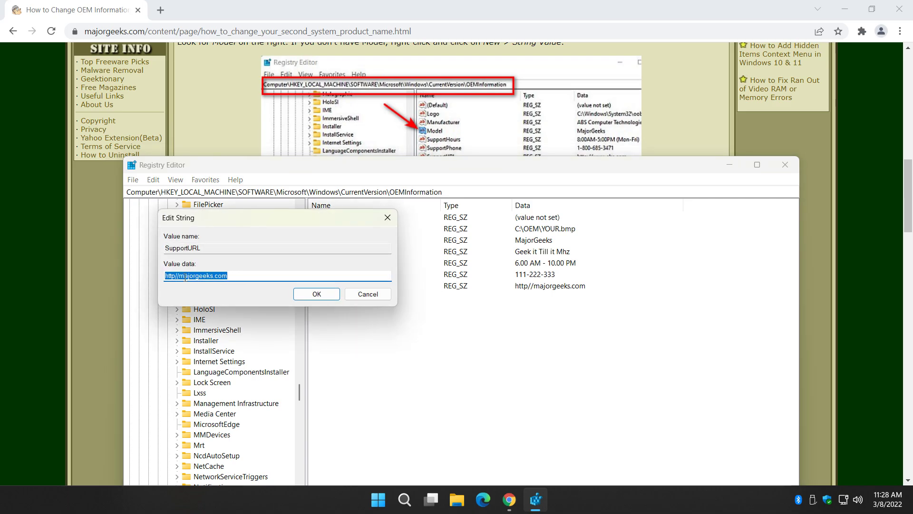
click(333, 294)
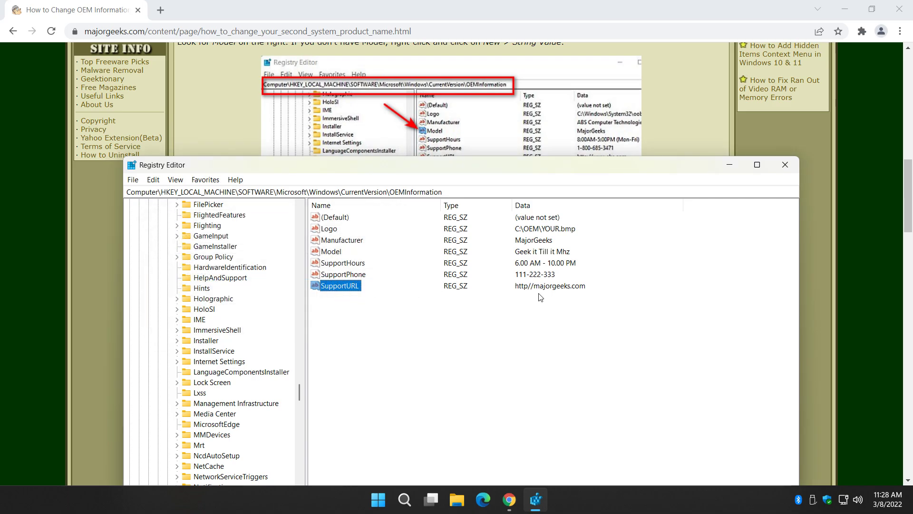
double_click(339, 286)
key(Return)
- Close Registry Editor, scroll to the article's System screenshot, and open the Start menu
click(785, 165)
scroll(249, 201, up, 2)
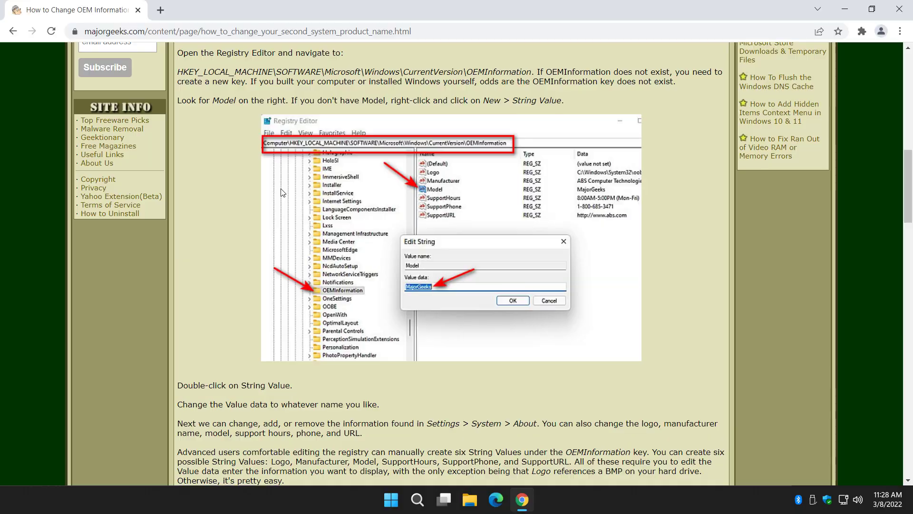
scroll(249, 200, down, 6)
scroll(238, 214, down, 3)
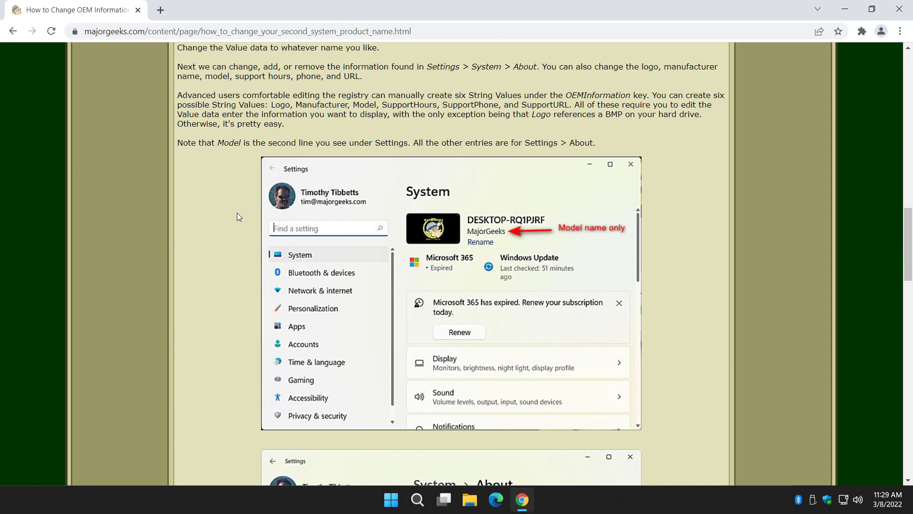
scroll(371, 202, down, 1)
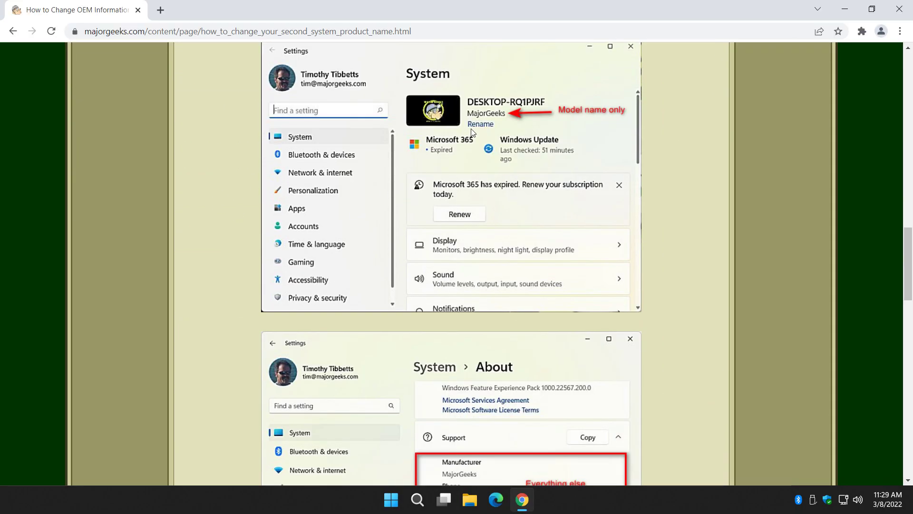
click(381, 498)
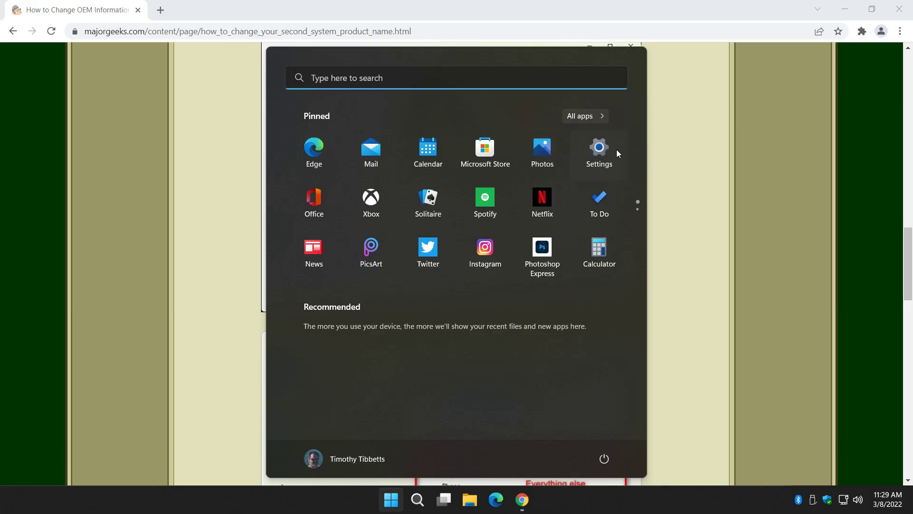
- Open Settings, confirm 'Geek it Till it Mhz' appears under the PC name, then close it
click(600, 152)
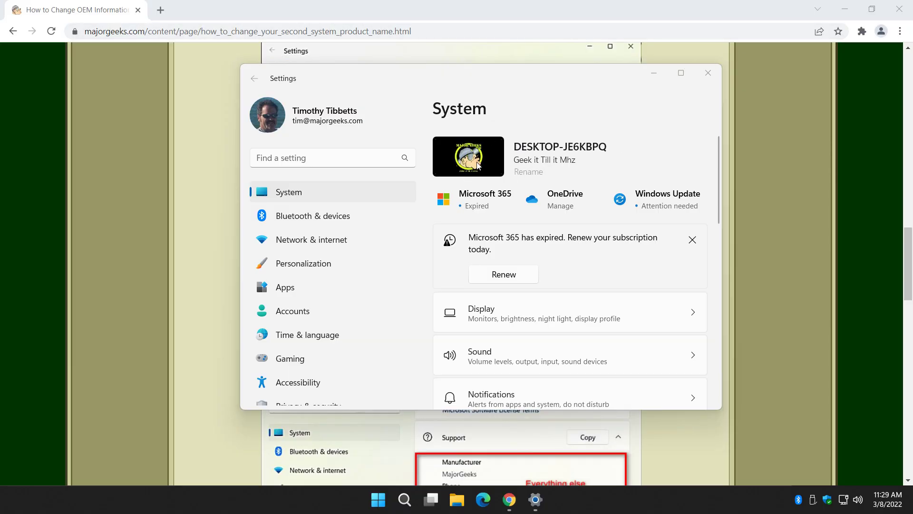
click(708, 73)
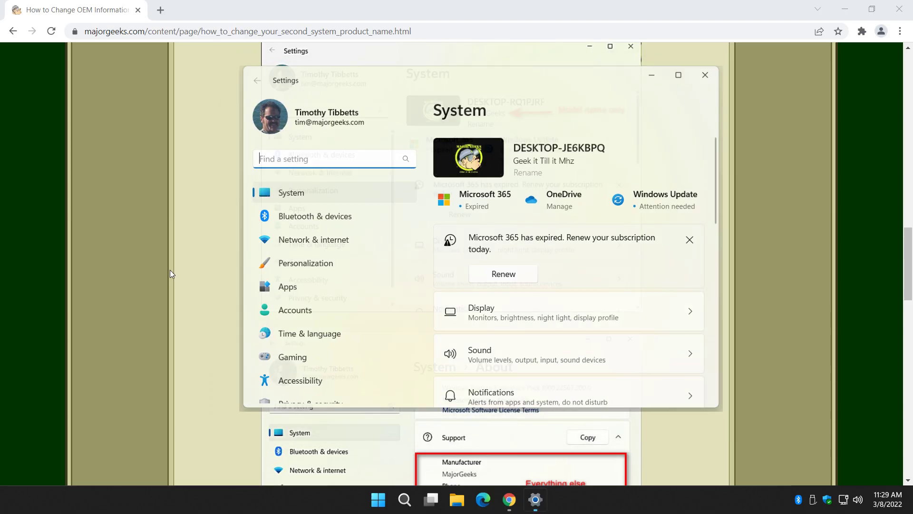
scroll(238, 135, down, 10)
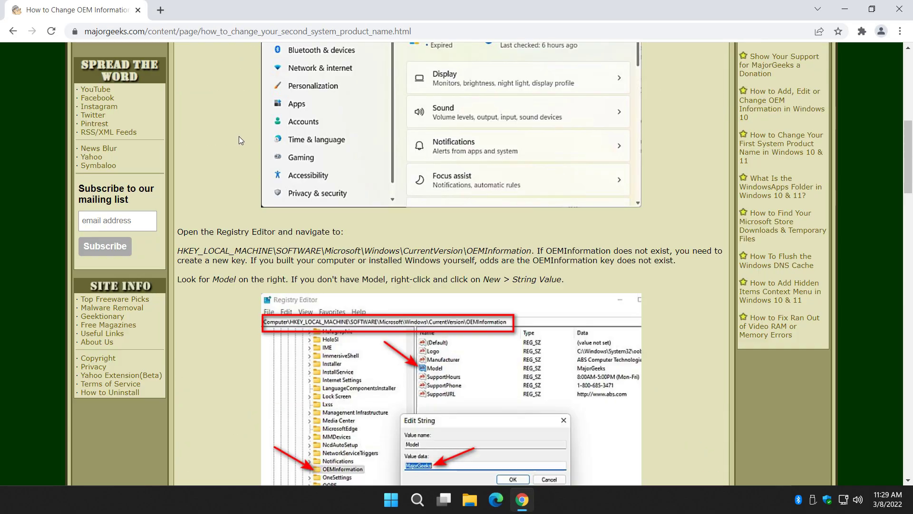
scroll(238, 138, up, 9)
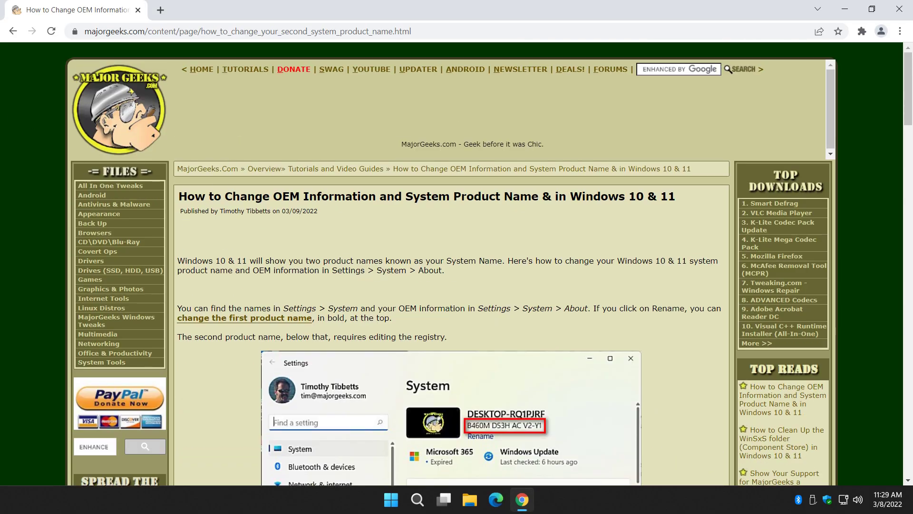